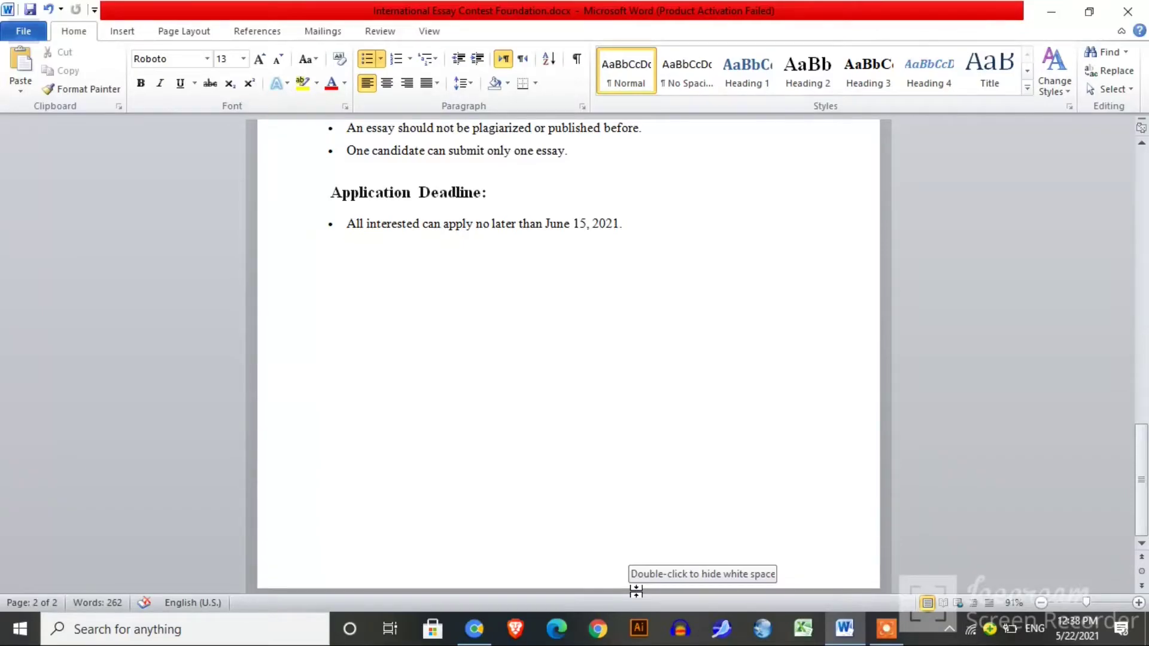
From Guidelines item 3 of the contest page, open the 'online registration page' link in a new tab.
mouse_move(474, 628)
left_click(491, 509)
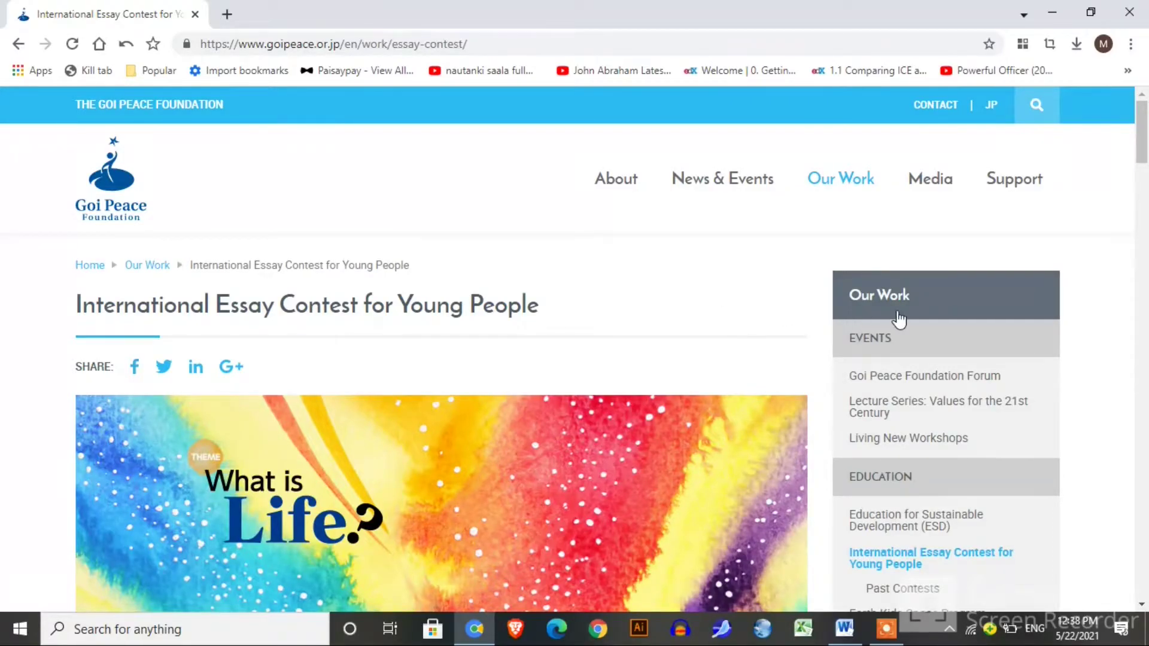
left_click_drag(1146, 157, 1147, 251)
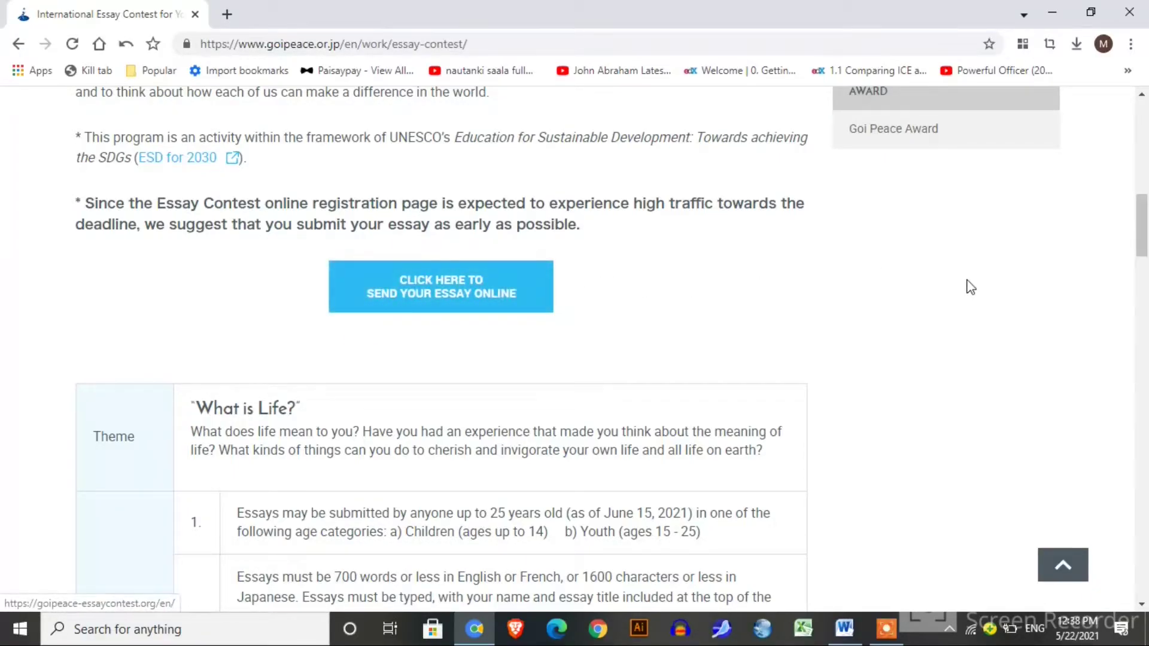
scroll(1147, 248, "down", 4)
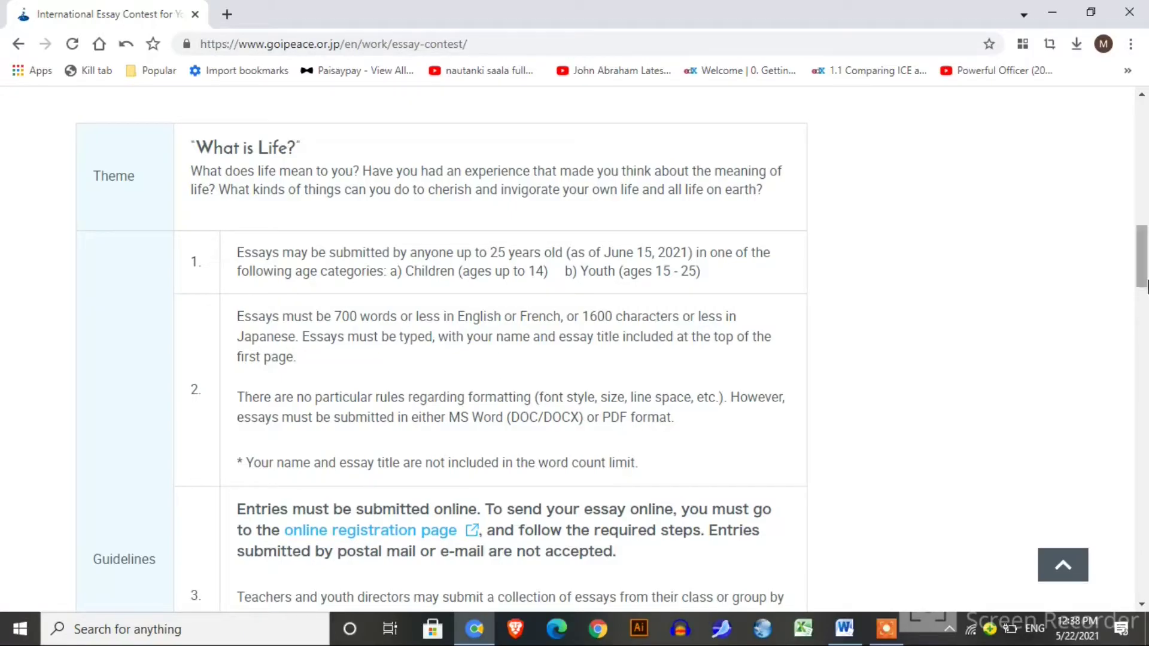
scroll(405, 257, "down", 5)
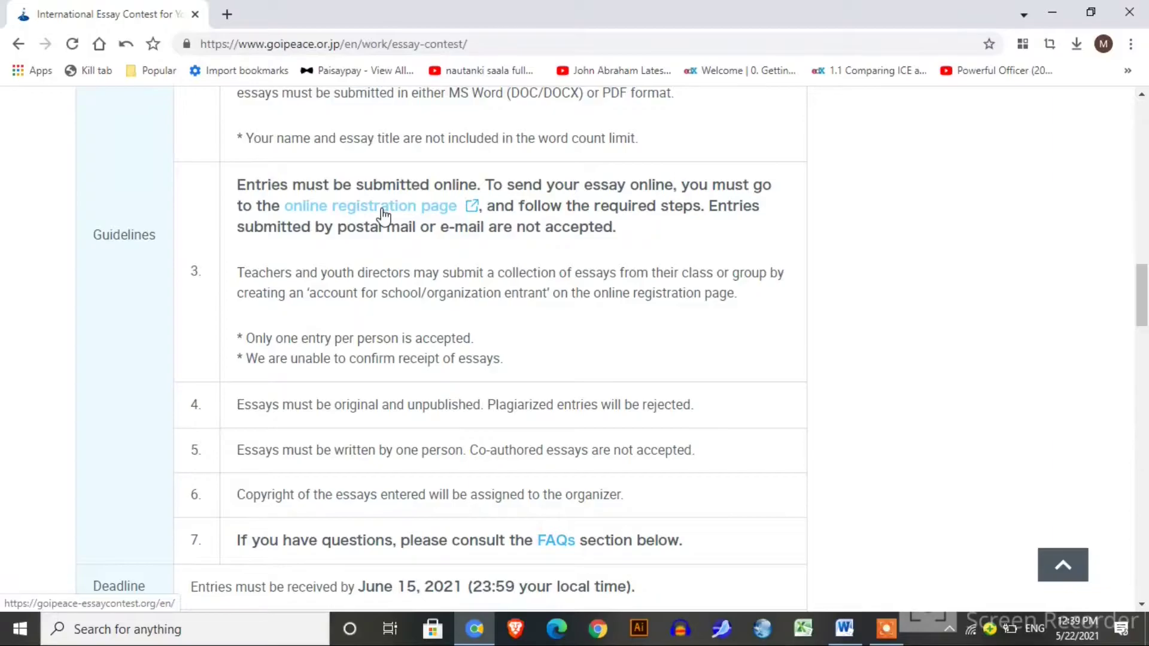
right_click(383, 214)
left_click(400, 221)
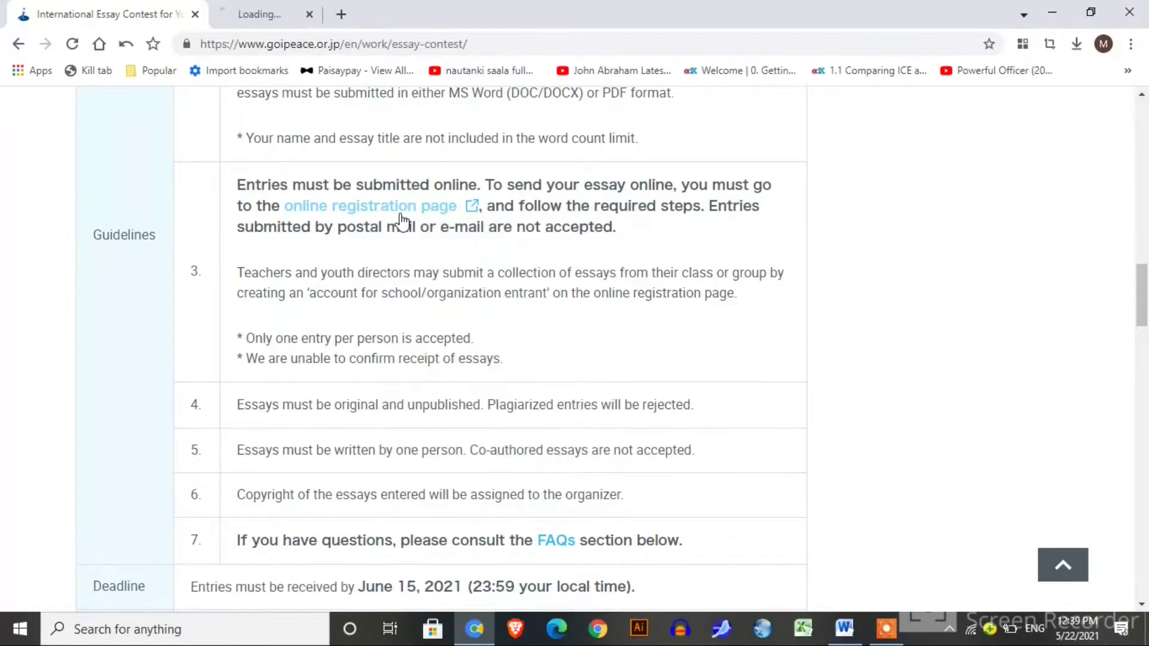
left_click_drag(1142, 280, 1146, 381)
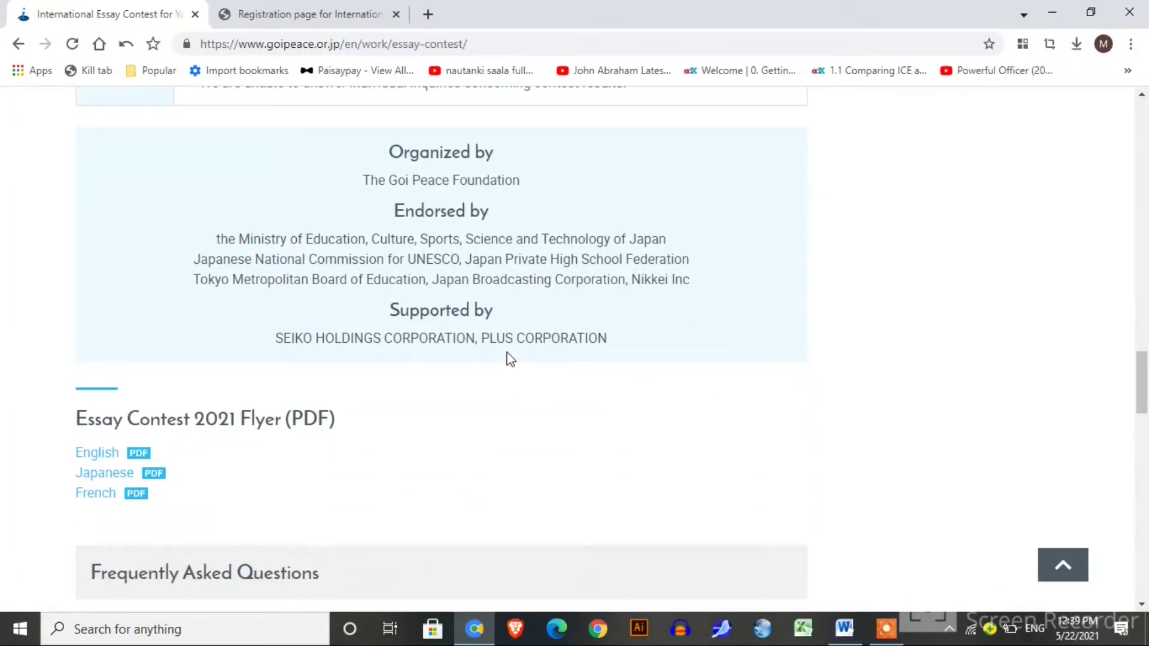
left_click_drag(1142, 397, 1146, 440)
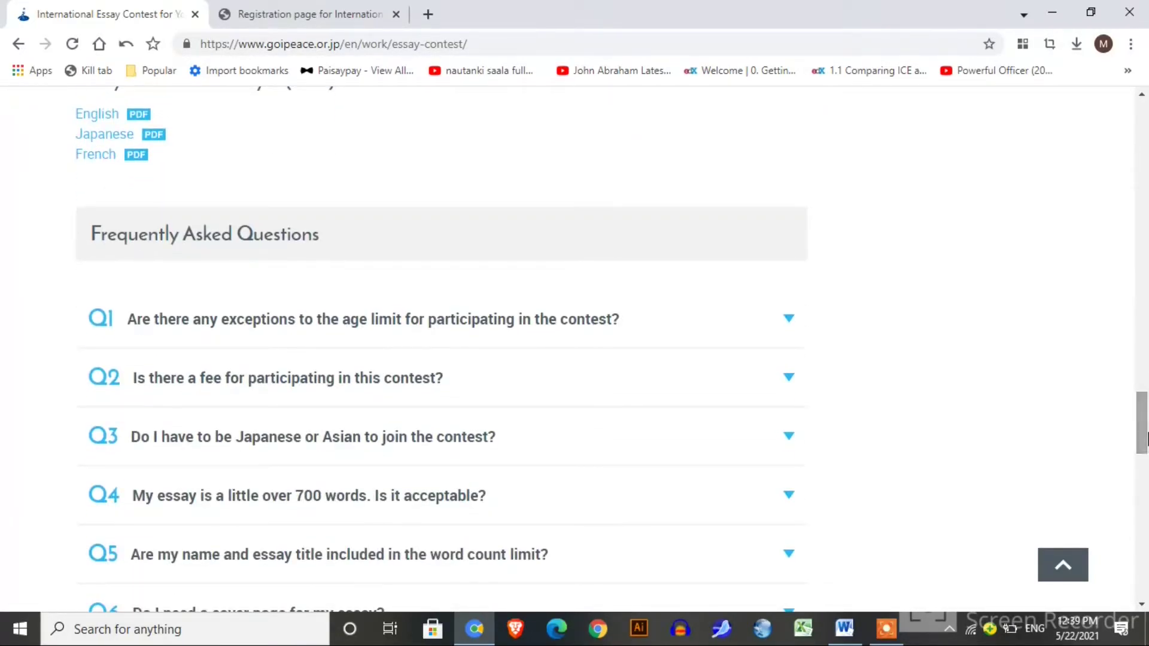
On the registration page, open the Individual CREATE YOUR ACCOUNT link in a new tab.
left_click(353, 5)
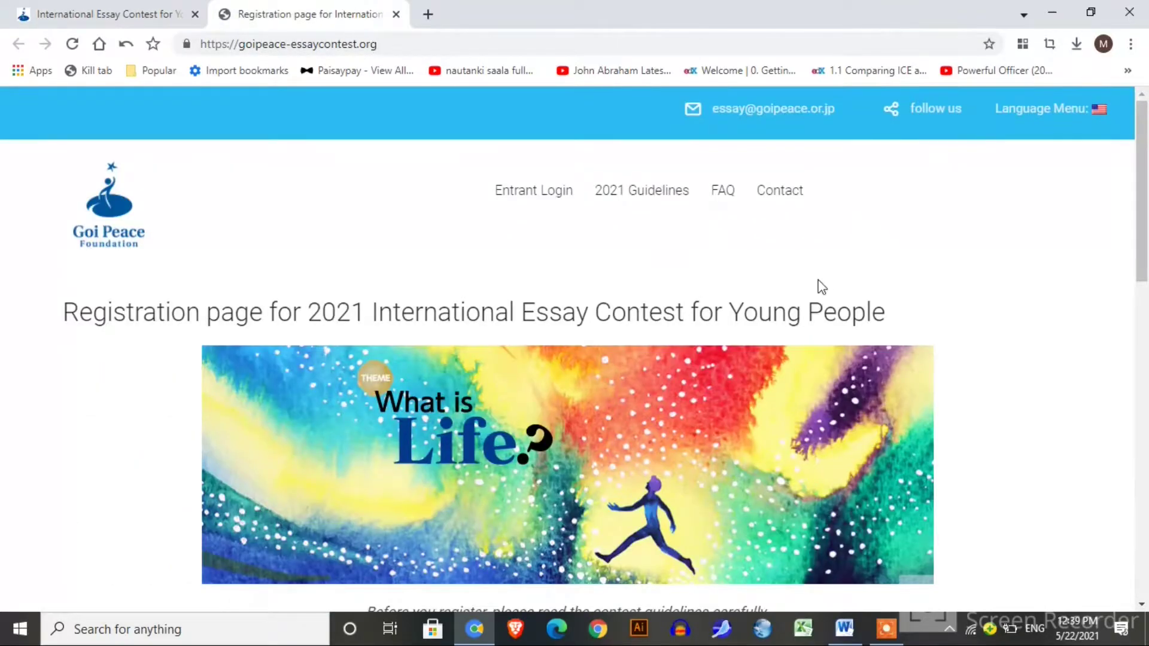
left_click_drag(1146, 176, 1147, 477)
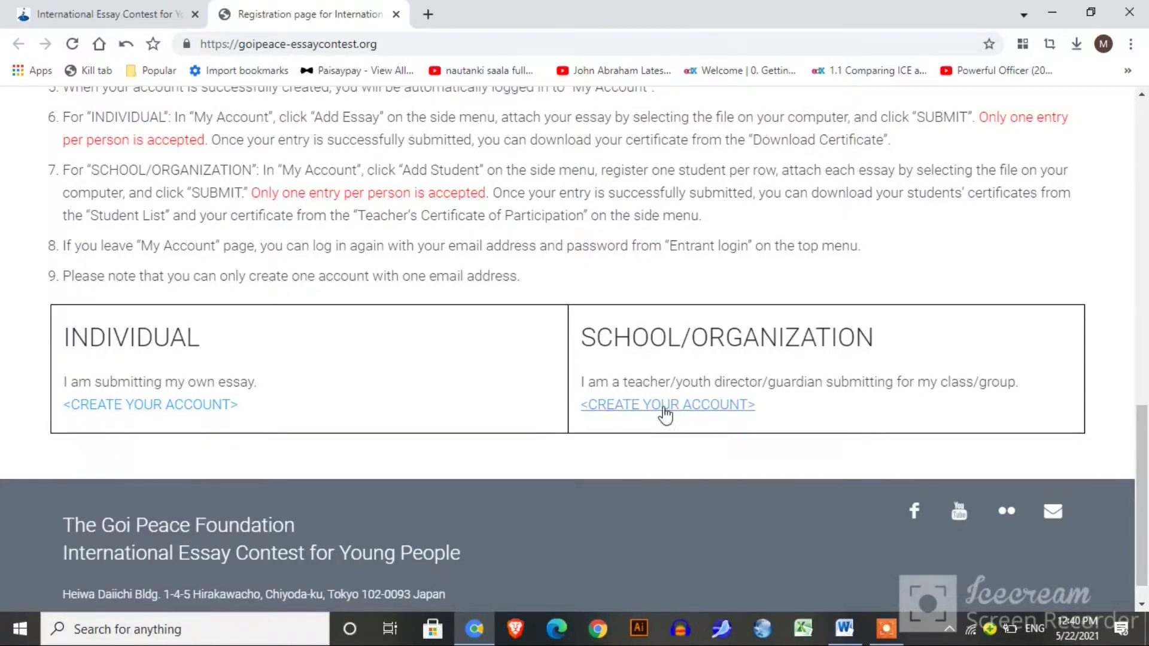
right_click(159, 408)
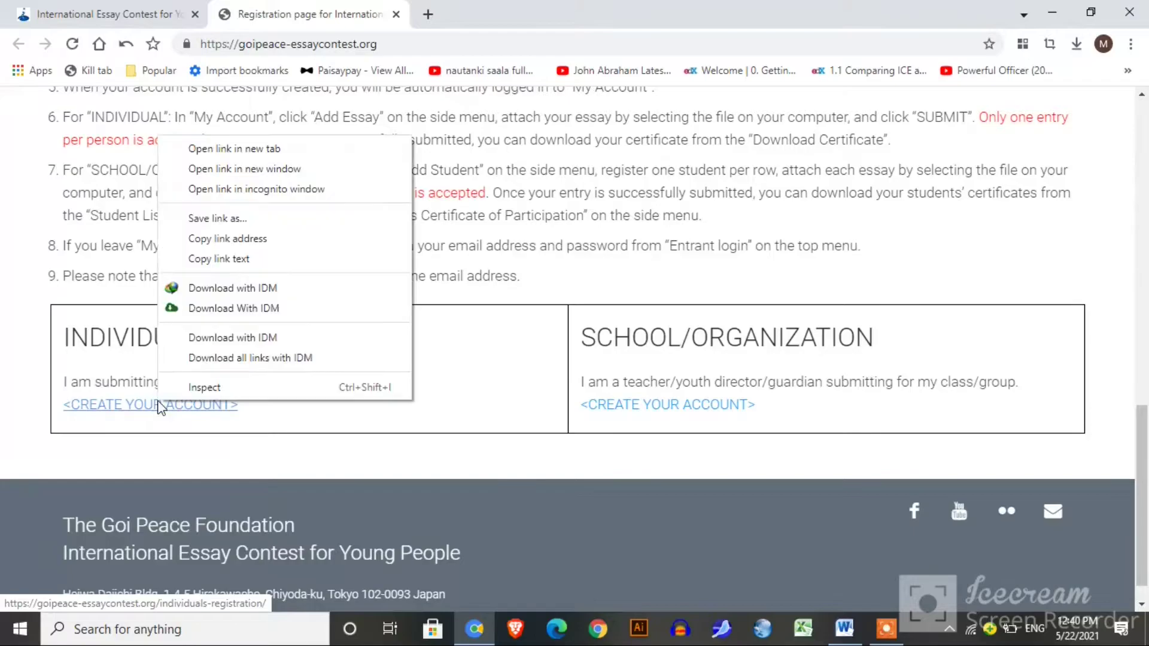
left_click(264, 154)
On the individual account form, enter the entrant's first and last name.
left_click(499, 12)
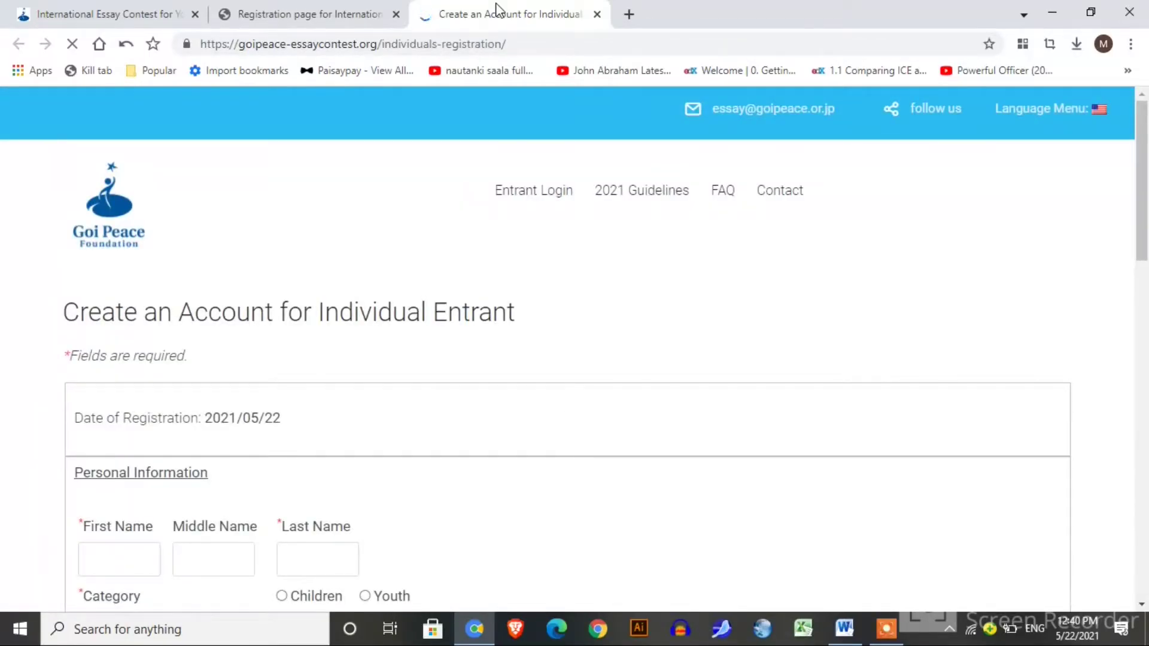
scroll(580, 341, "down", 1)
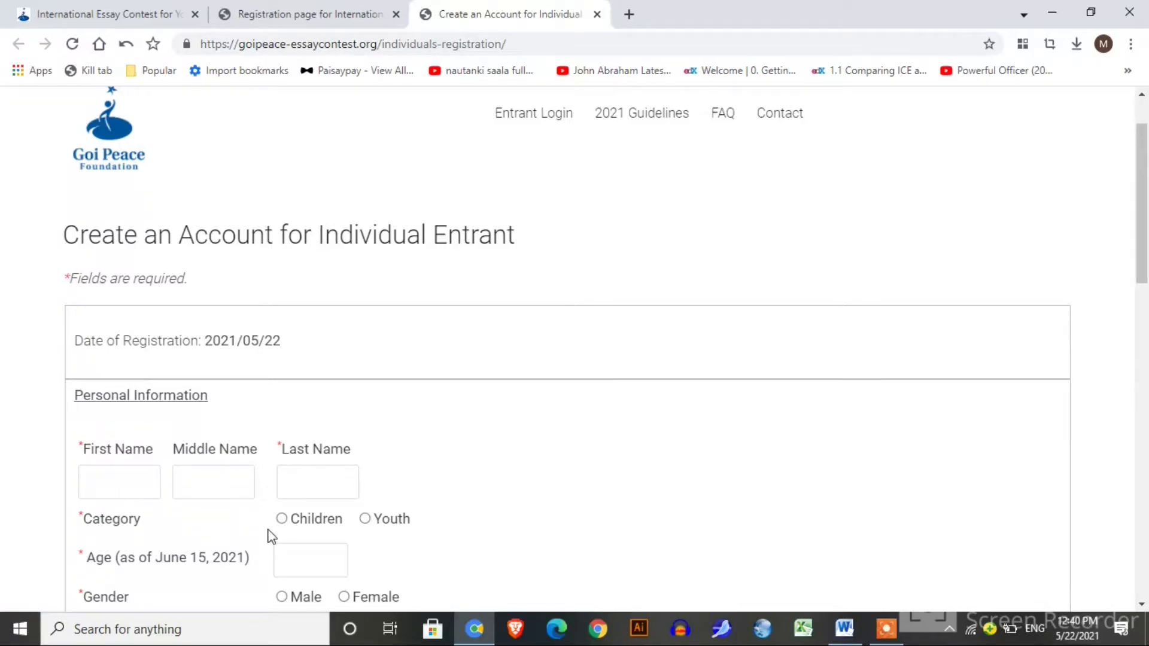
left_click(118, 492)
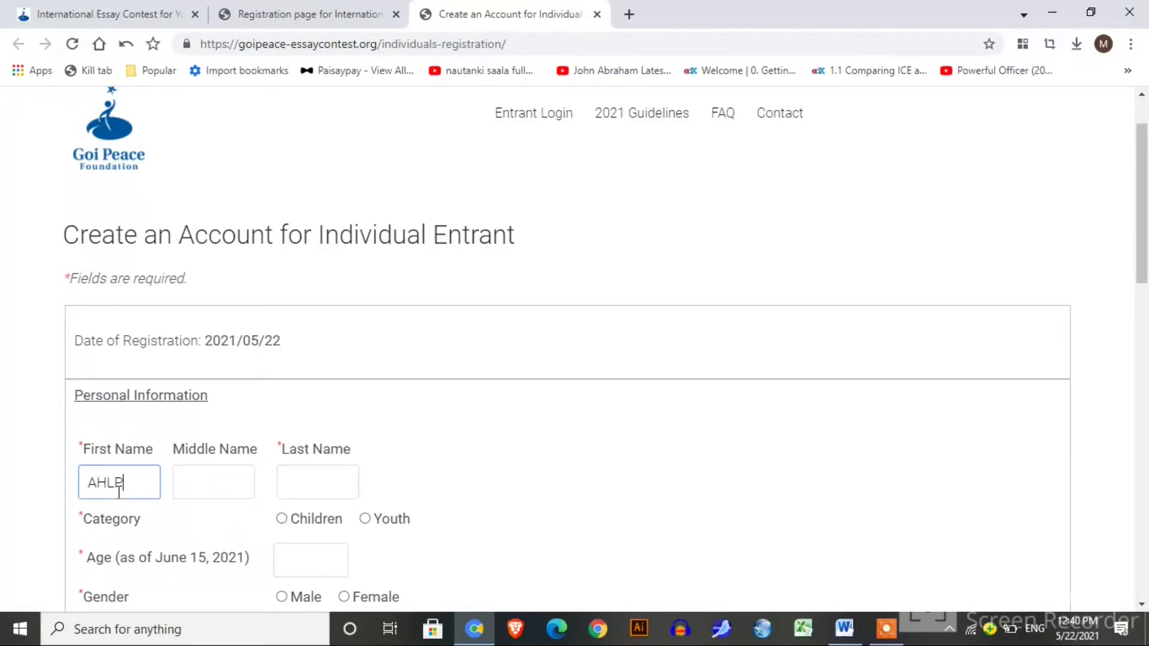
left_click(299, 482)
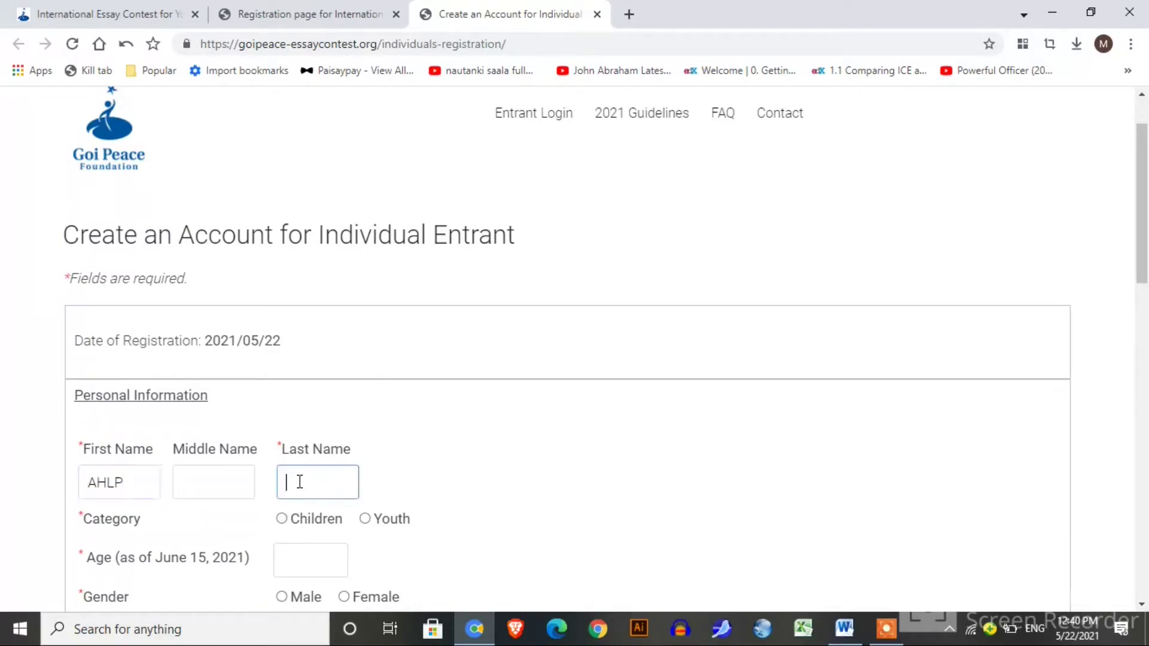
type("Tech")
Select the Youth category, age 24, gender Male and nationality Pakistan.
left_click_drag(1141, 203, 1142, 260)
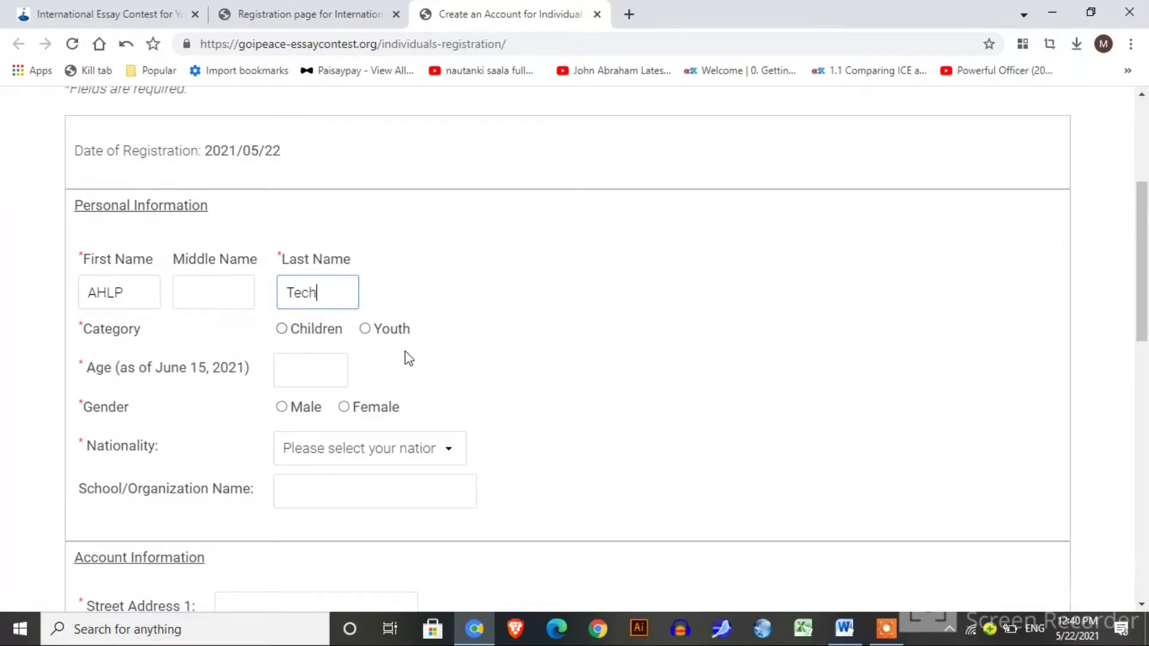
left_click(366, 331)
left_click(300, 377)
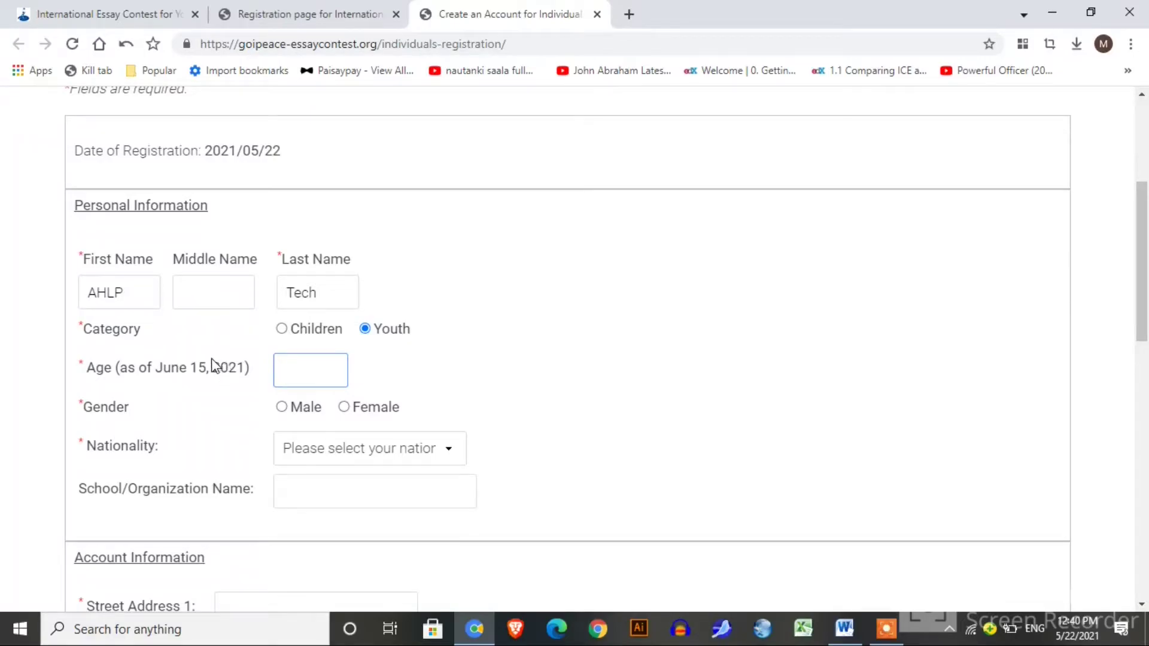
type("24")
left_click(281, 408)
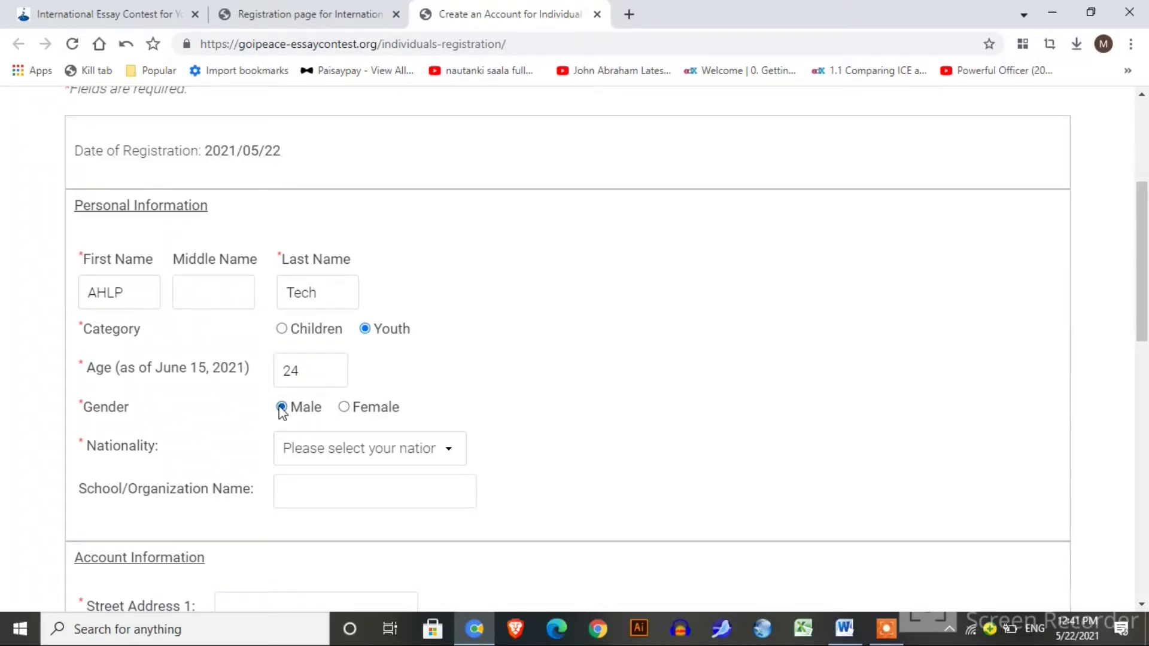
left_click(309, 455)
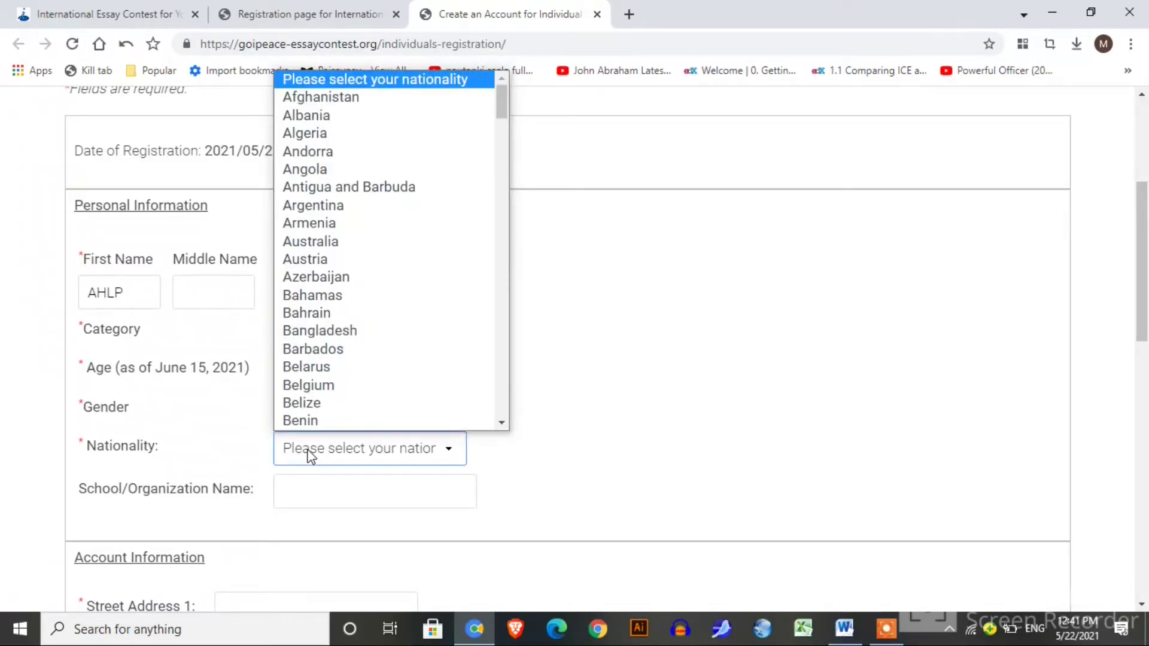
key("p")
key("Return")
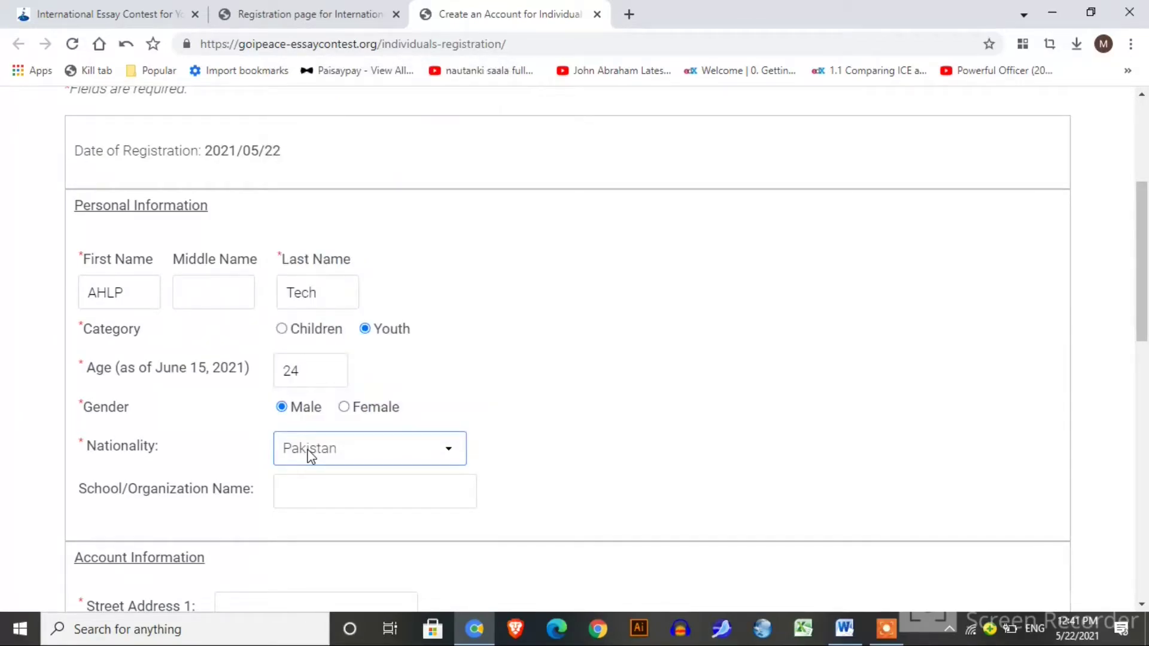
Enter 'virtual university of pAKI' as the School/Organization Name.
left_click(319, 483)
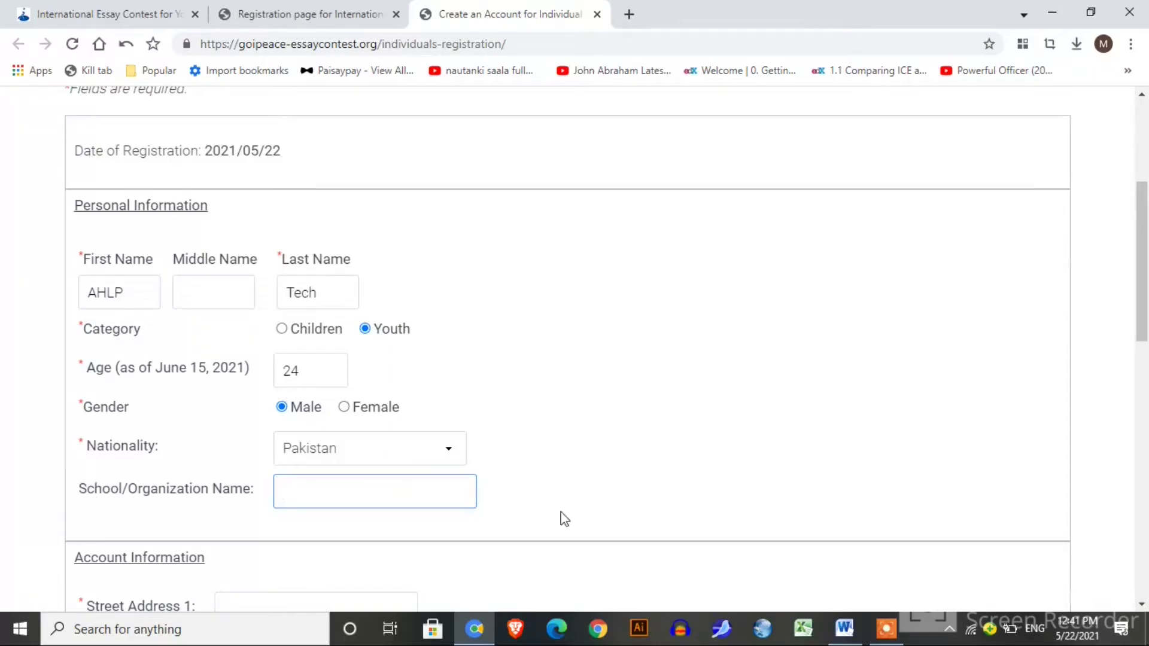
left_click_drag(1144, 299, 1146, 363)
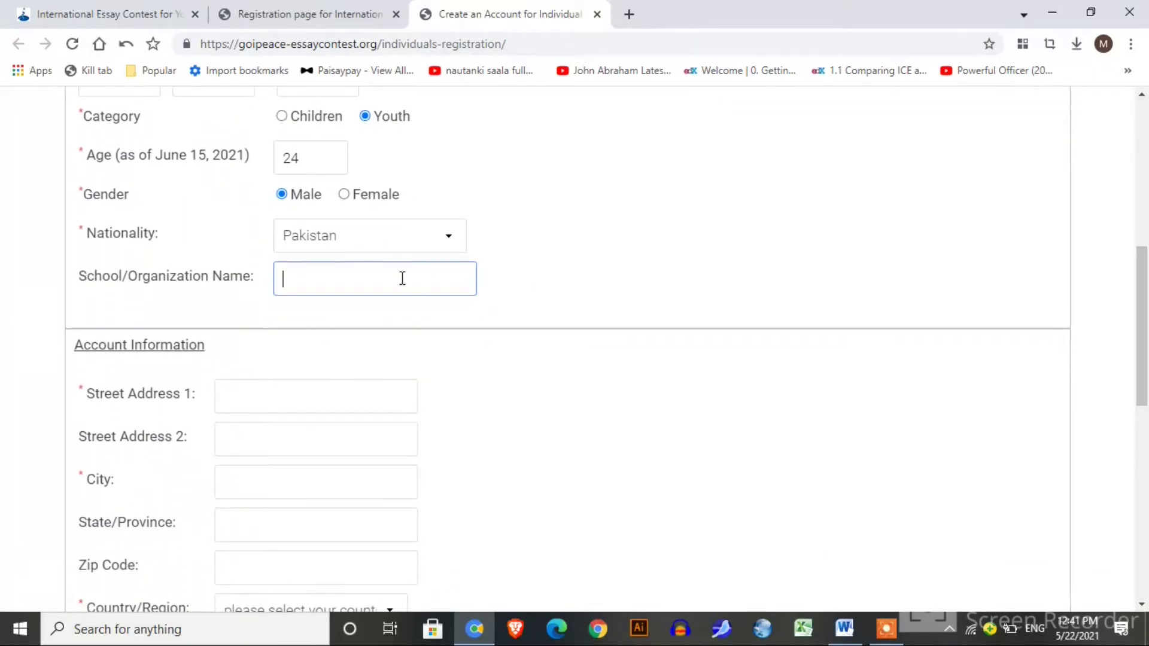
type("virtual universi")
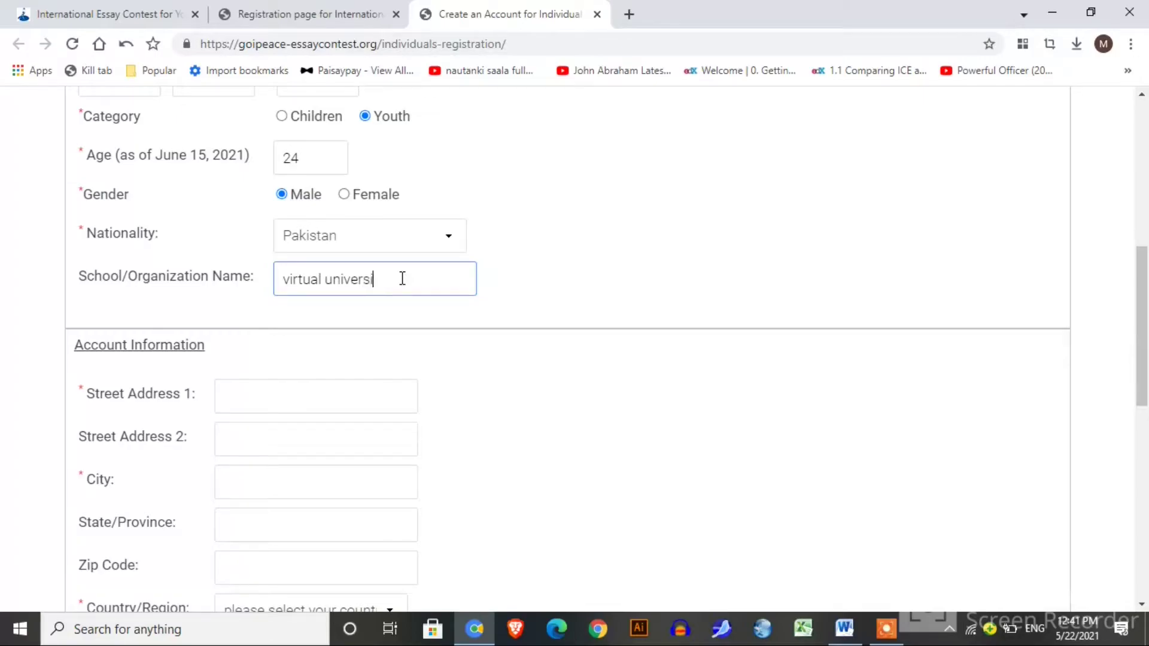
type("ty of pAKI")
left_click(309, 390)
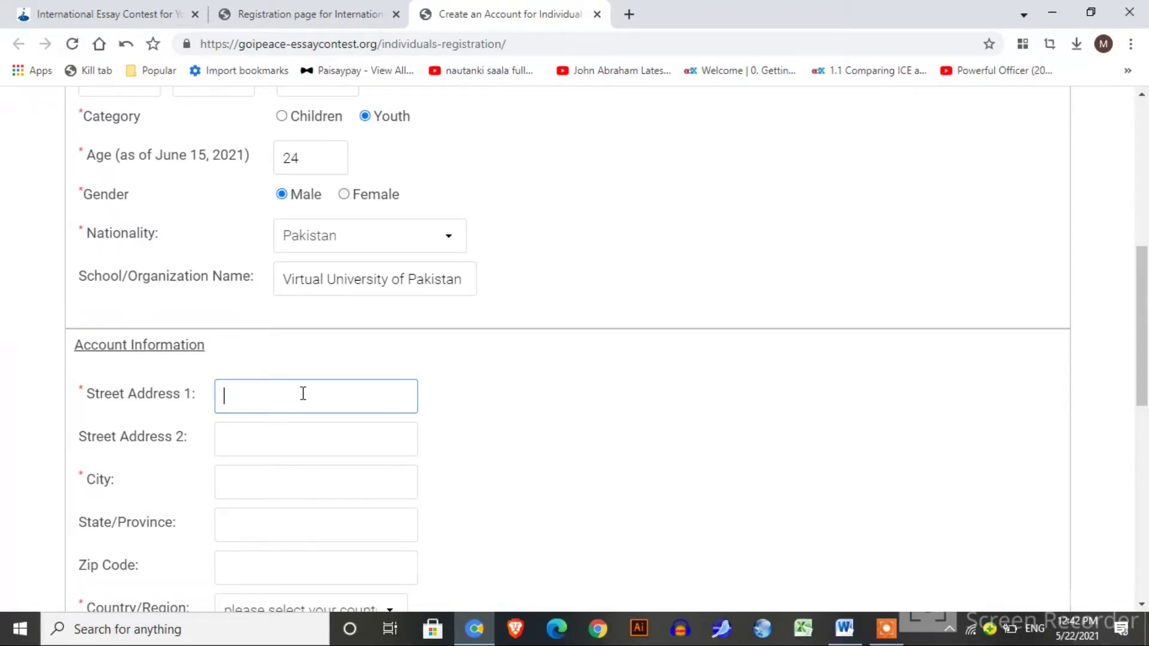
Fill in the street address, state/province and zip code, with Pakistan as the country.
type("Kharian")
left_click(280, 485)
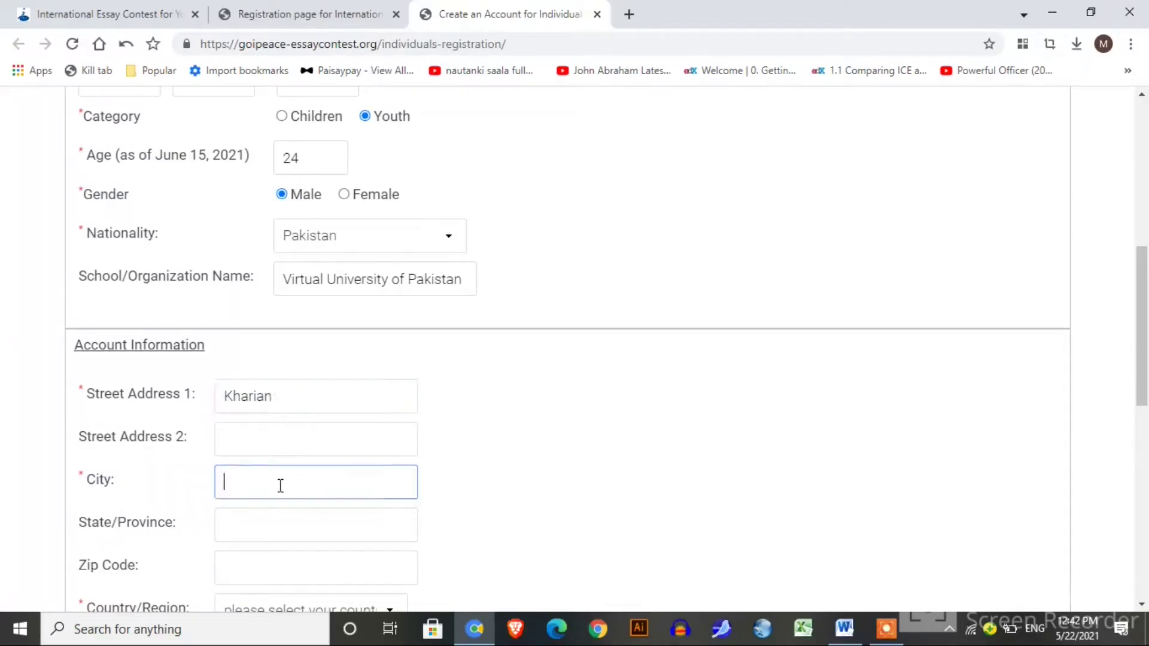
type("Kharian")
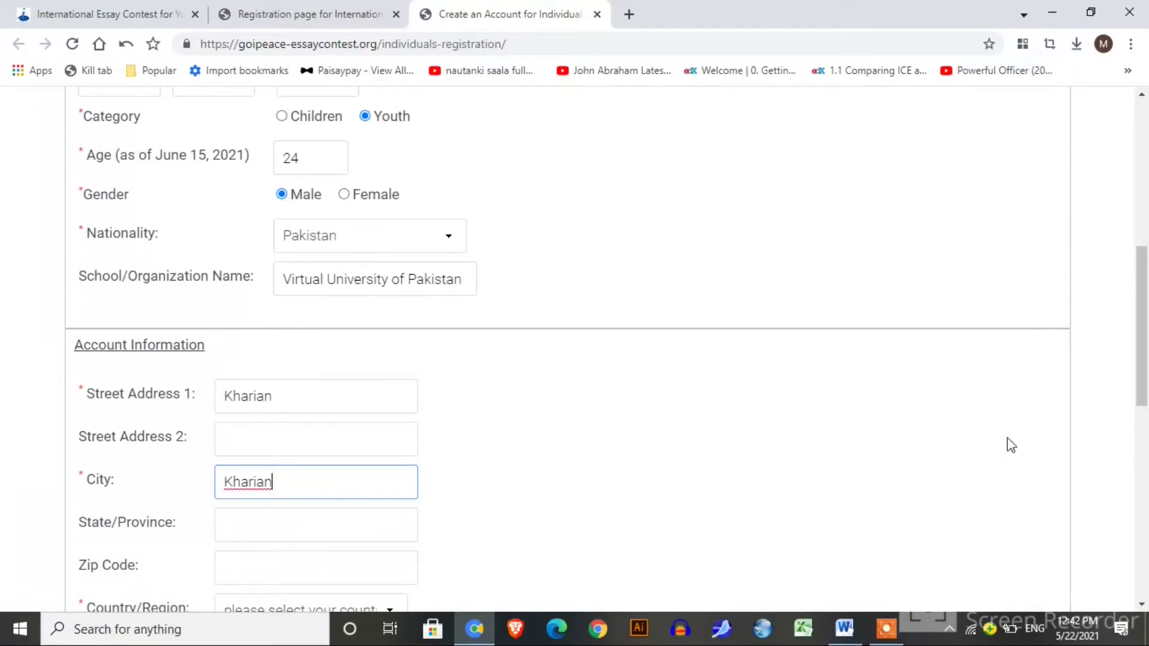
left_click_drag(1143, 356, 1144, 436)
left_click(292, 269)
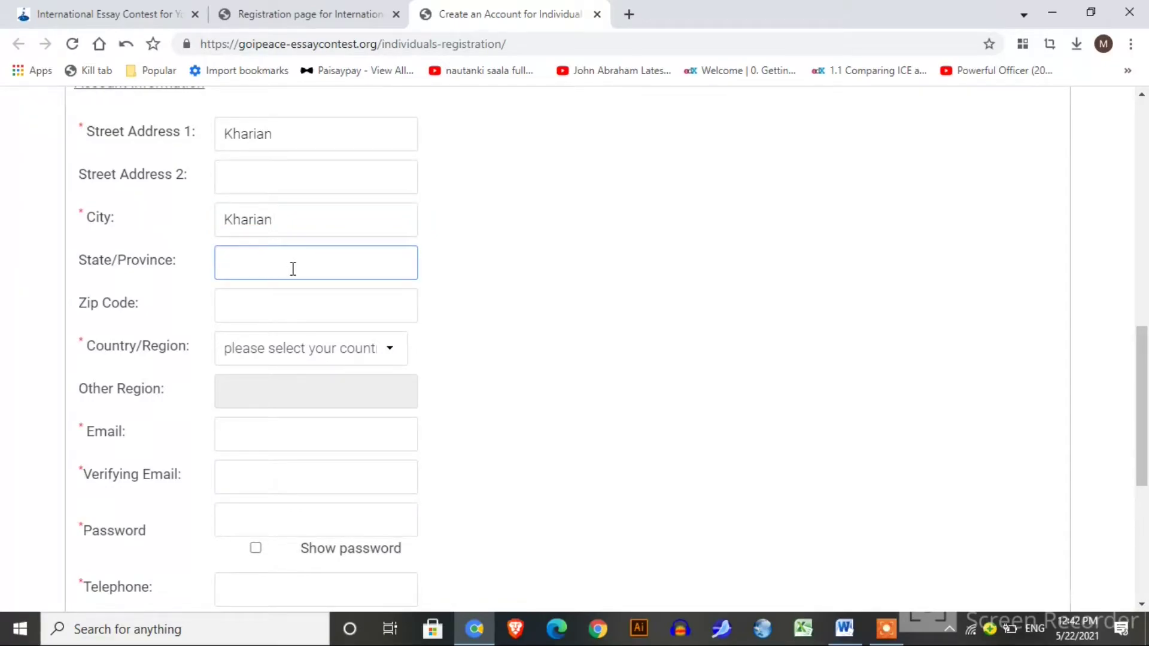
type("Punjab")
left_click(276, 306)
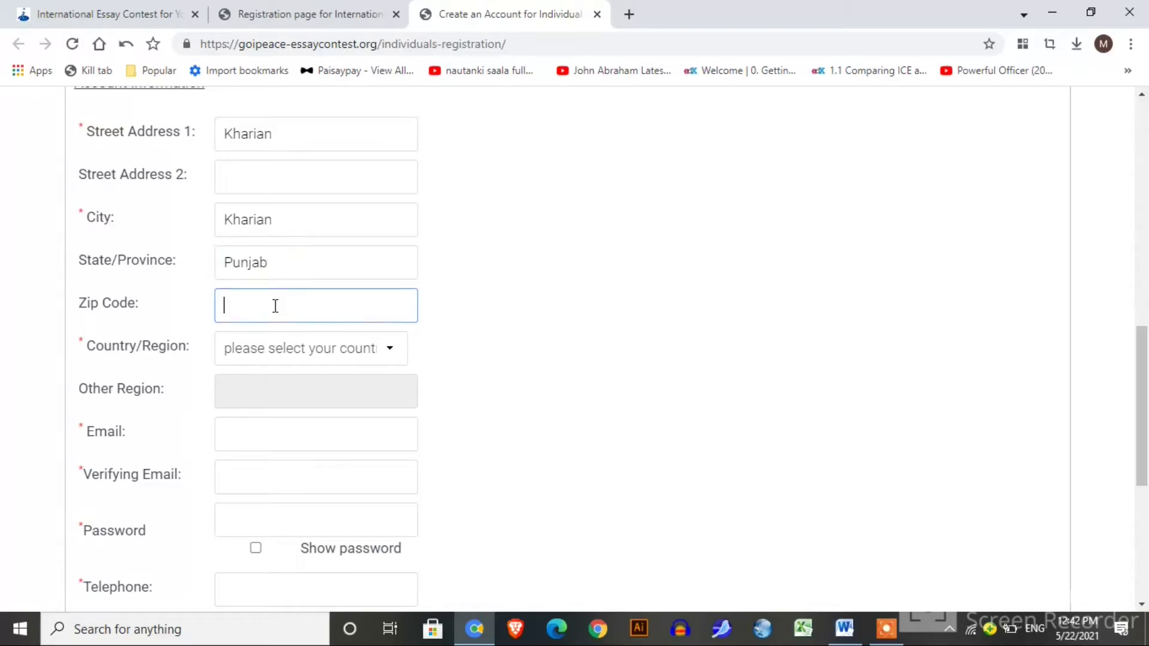
type("50090")
left_click(282, 351)
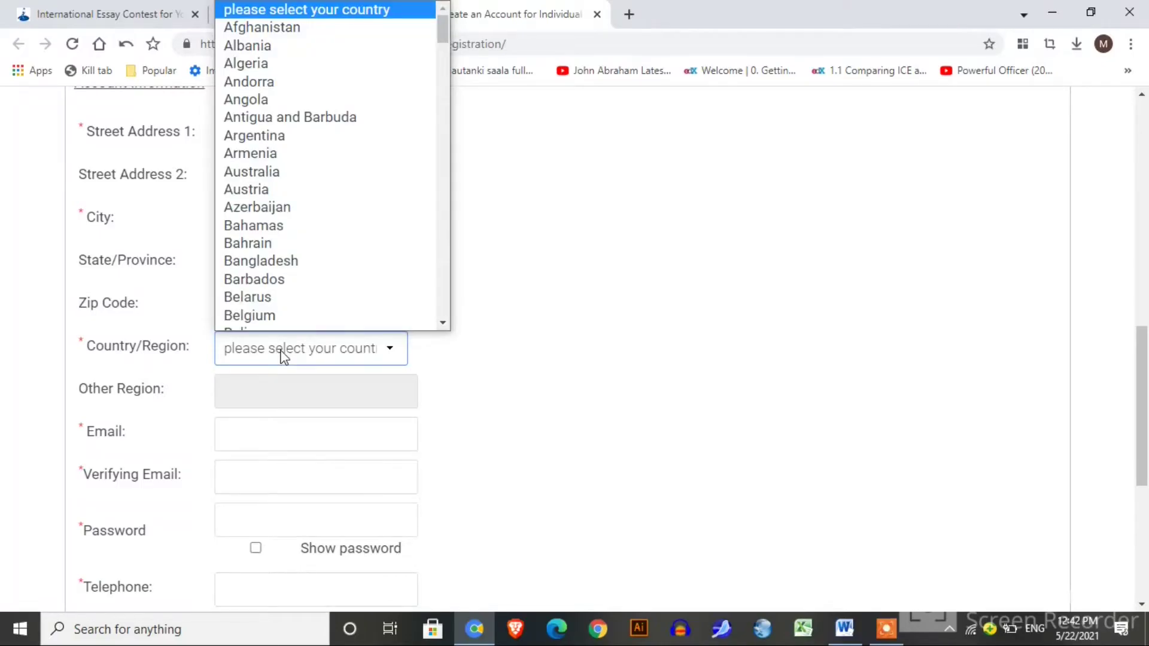
key("p")
key("Return")
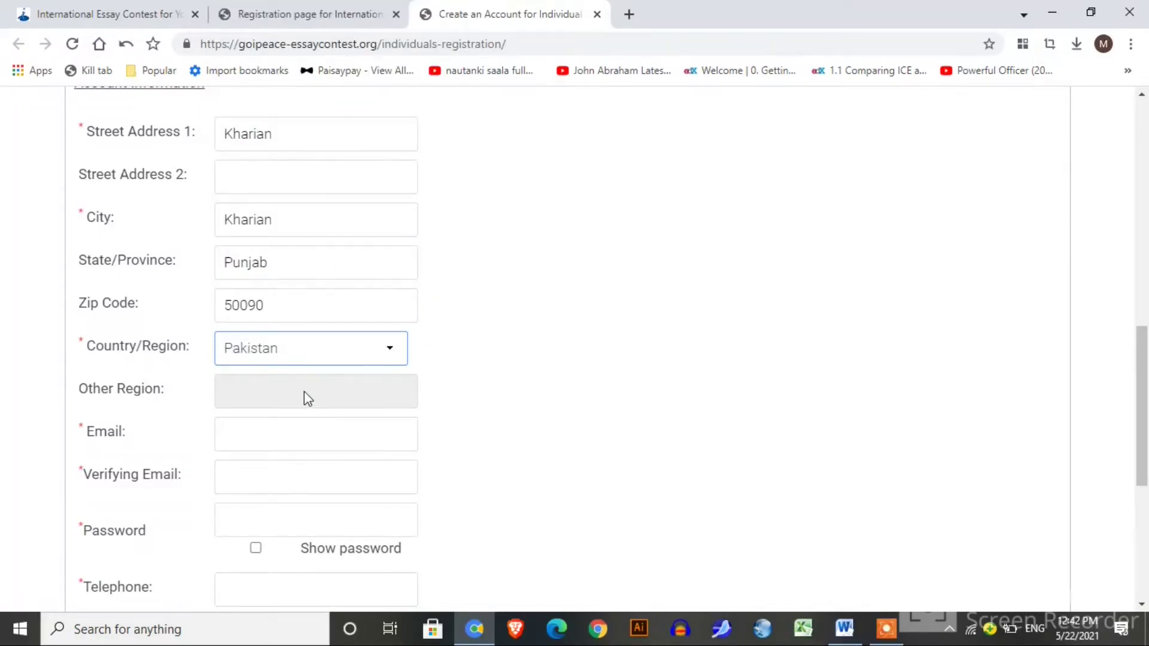
Enter the entrant's e-mail address, repeat it for verification, and type the account password.
left_click(224, 422)
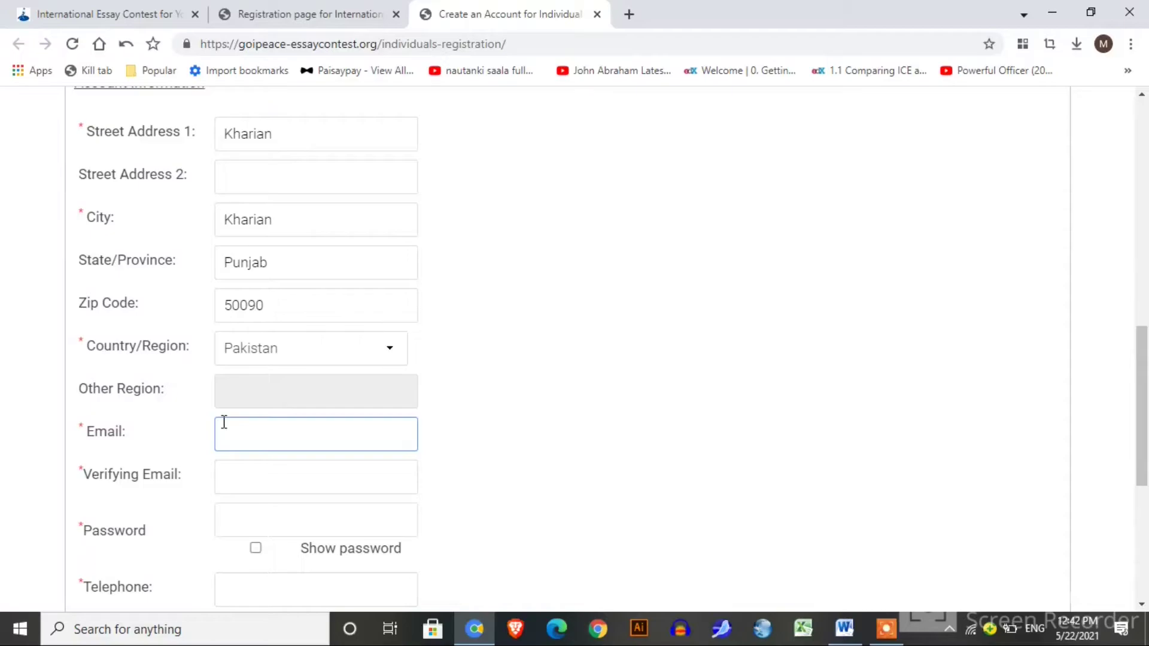
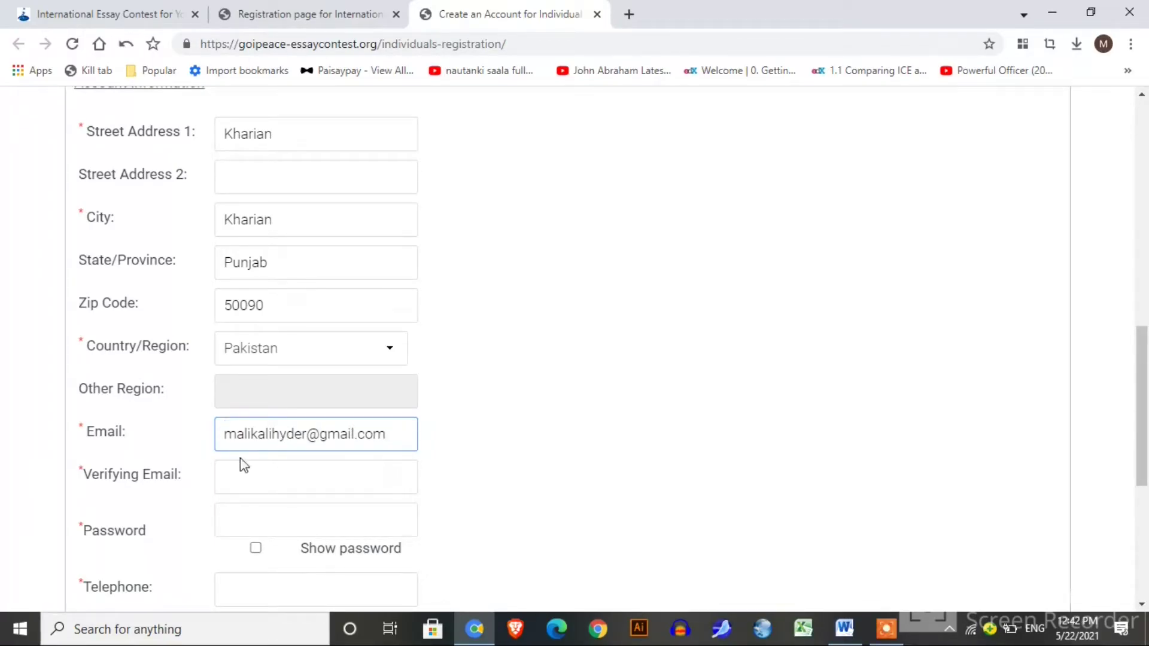
left_click(245, 474)
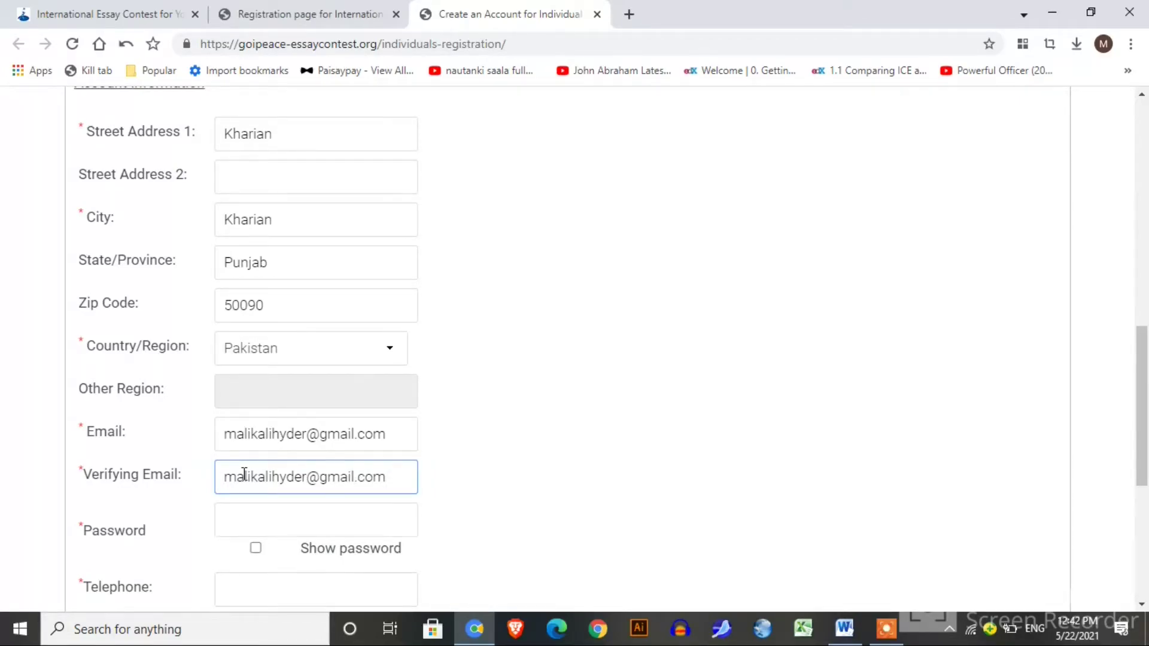
left_click(259, 525)
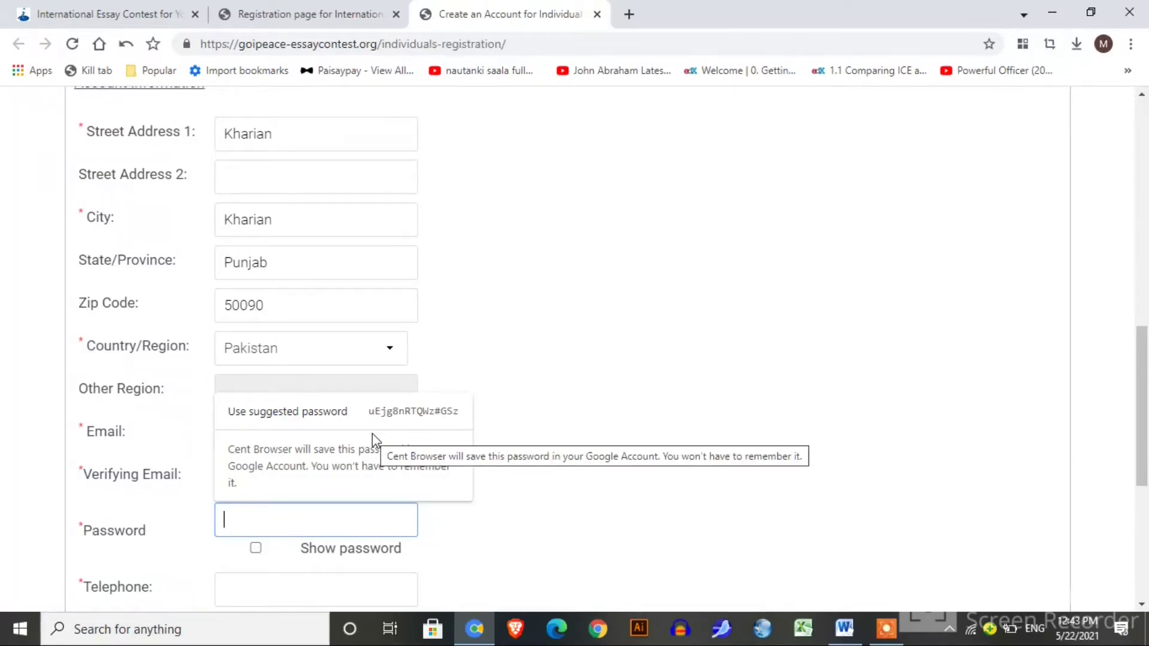
type("••••••")
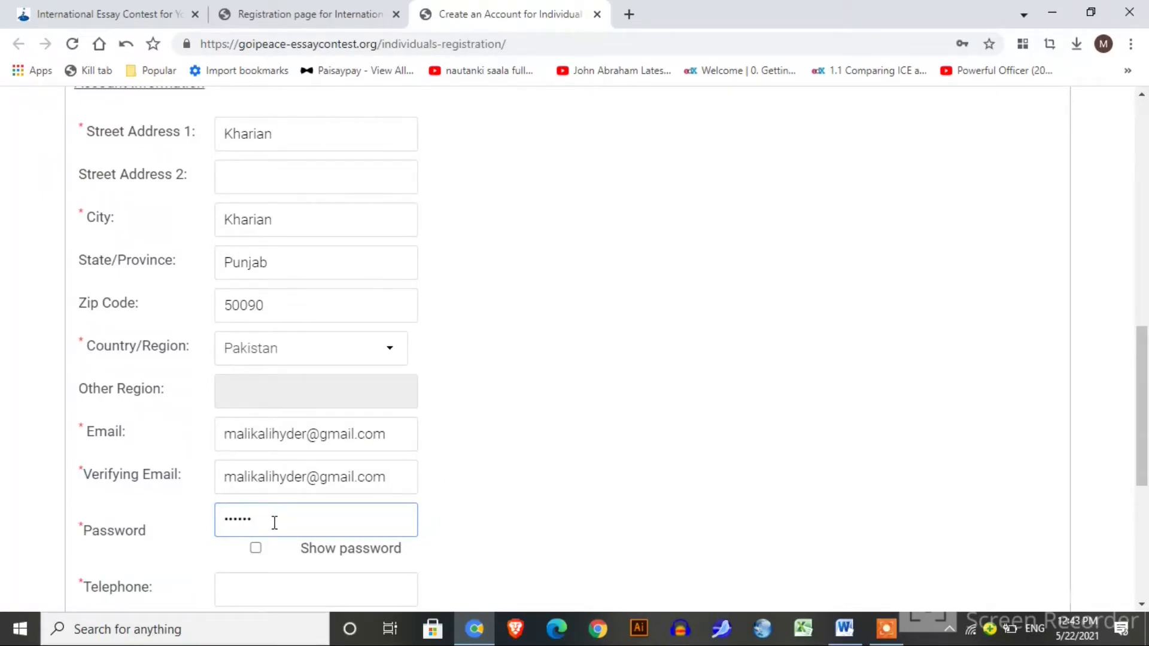
type("•••")
Enter the entrant's telephone number in the Telephone field.
scroll(471, 390, "down", 5)
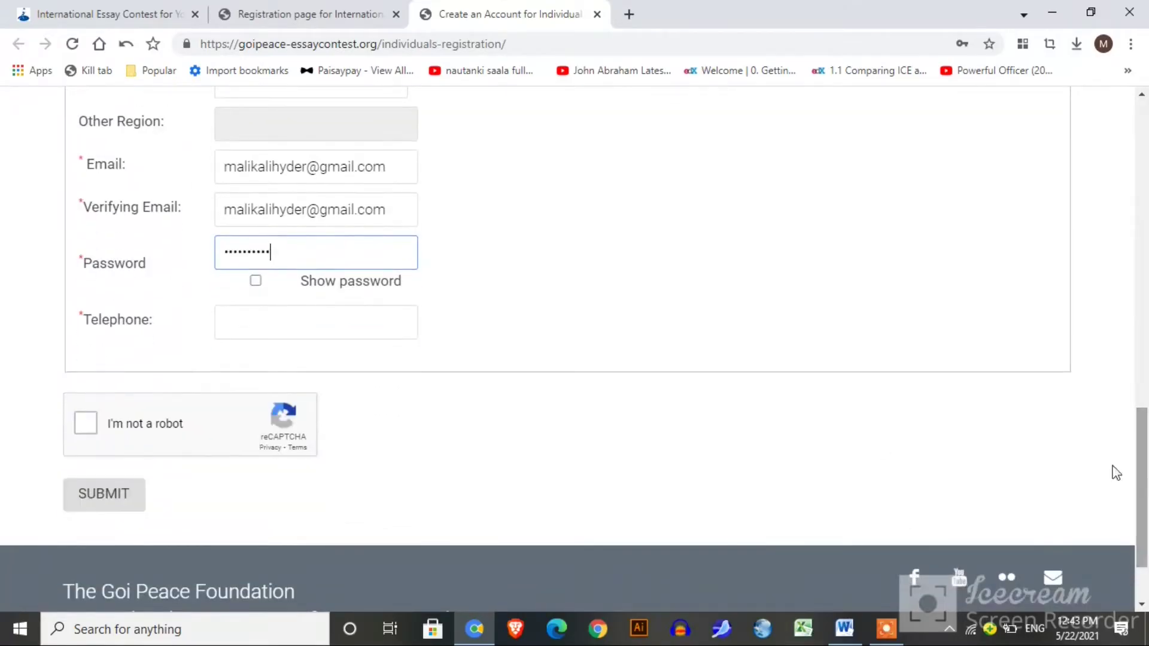
left_click(387, 334)
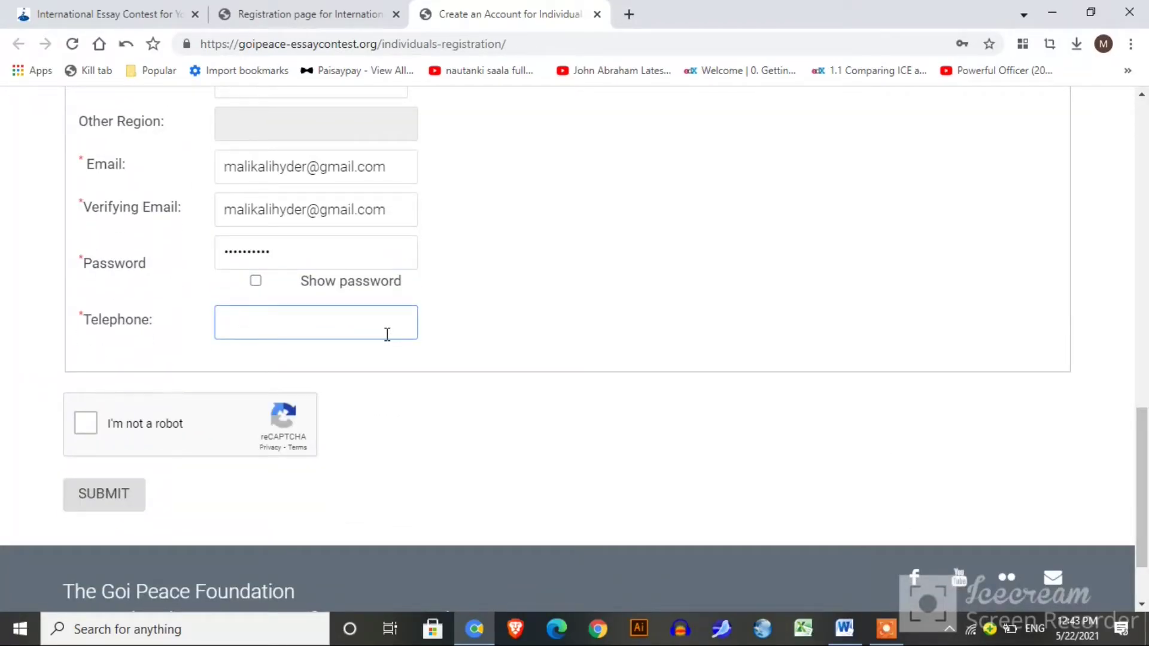
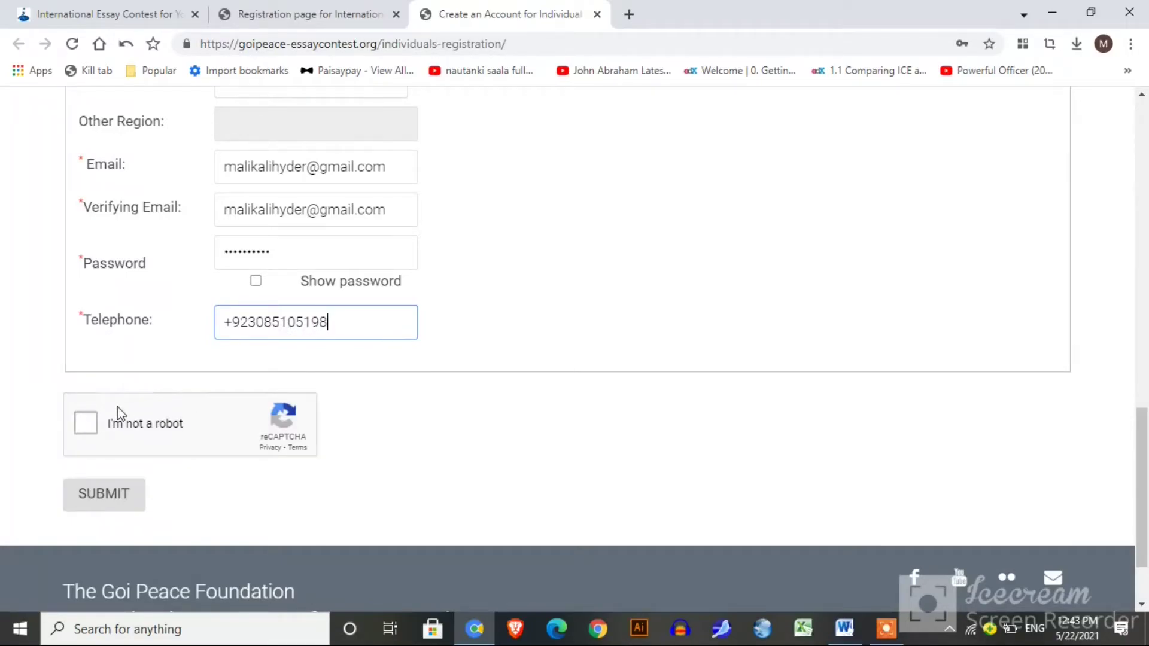
Pass the I'm not a robot check by selecting the traffic-light images, then submit the form.
left_click(92, 424)
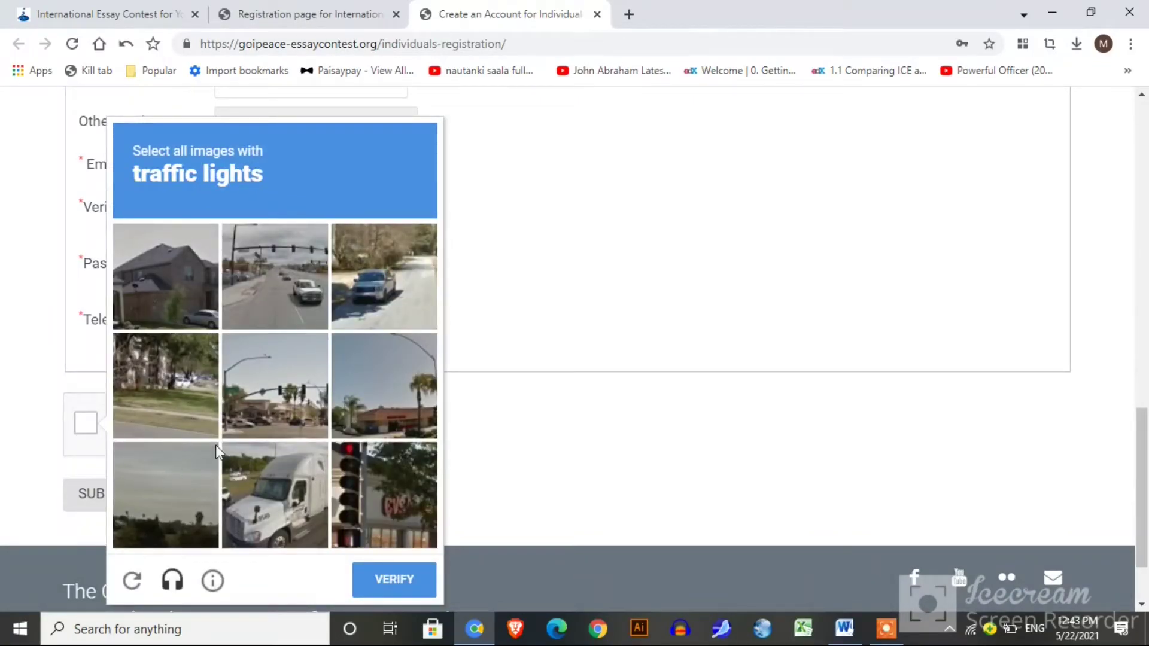
left_click(372, 500)
left_click(270, 292)
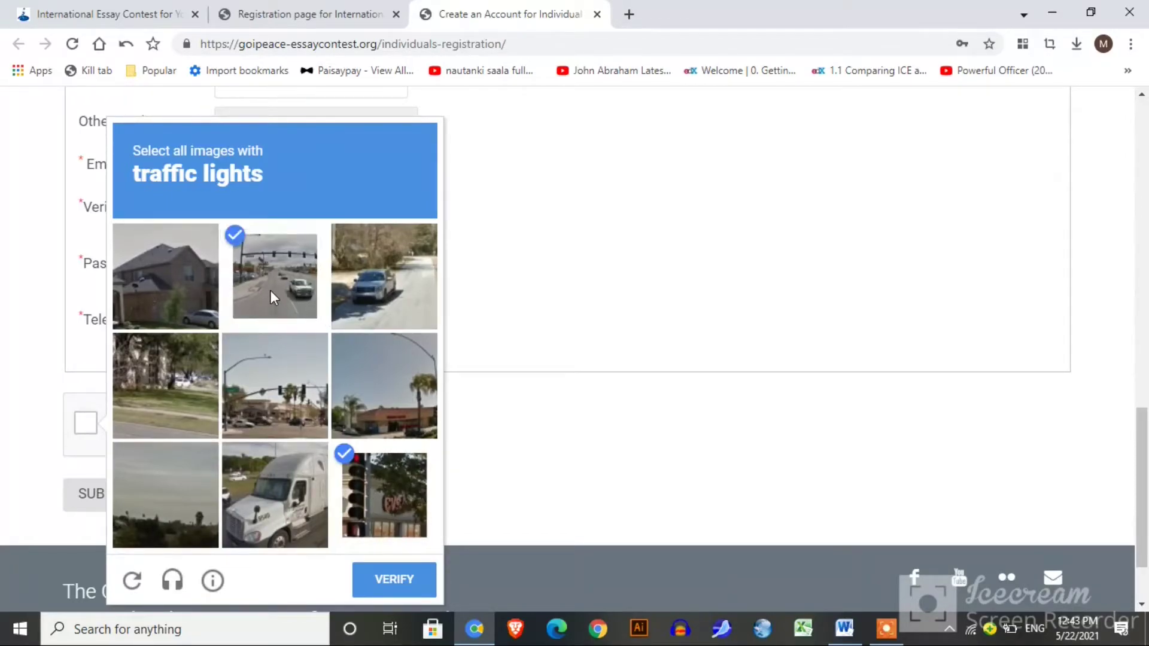
left_click(284, 376)
left_click(390, 579)
left_click(110, 499)
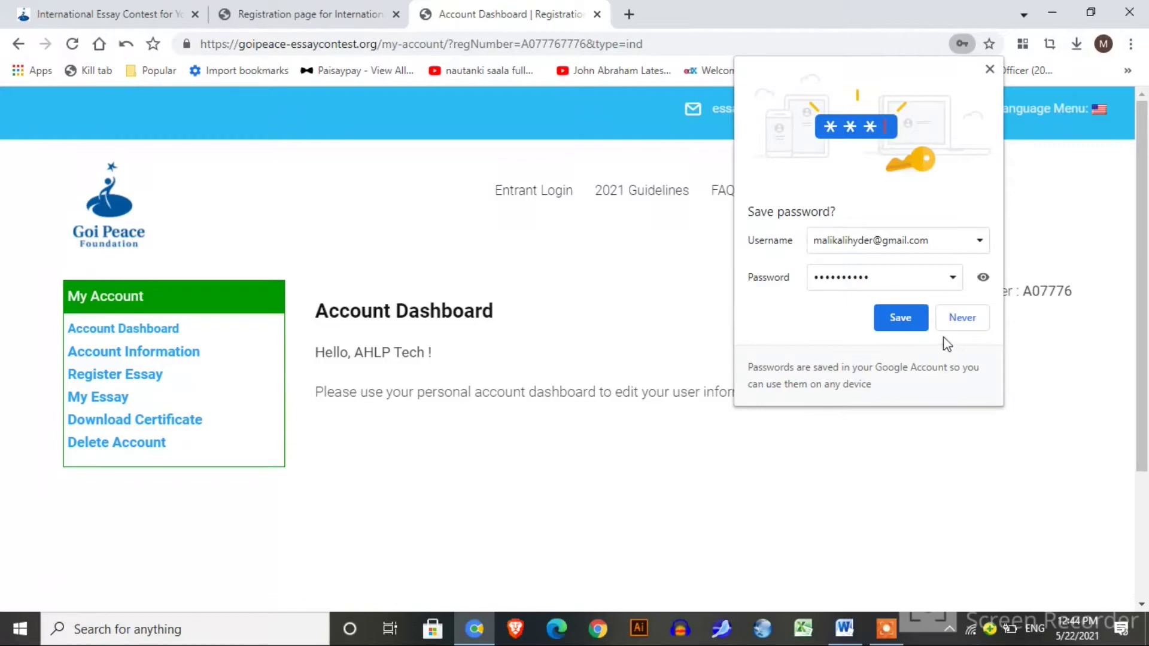
Save the new account's login in the browser's Save password prompt.
left_click(900, 318)
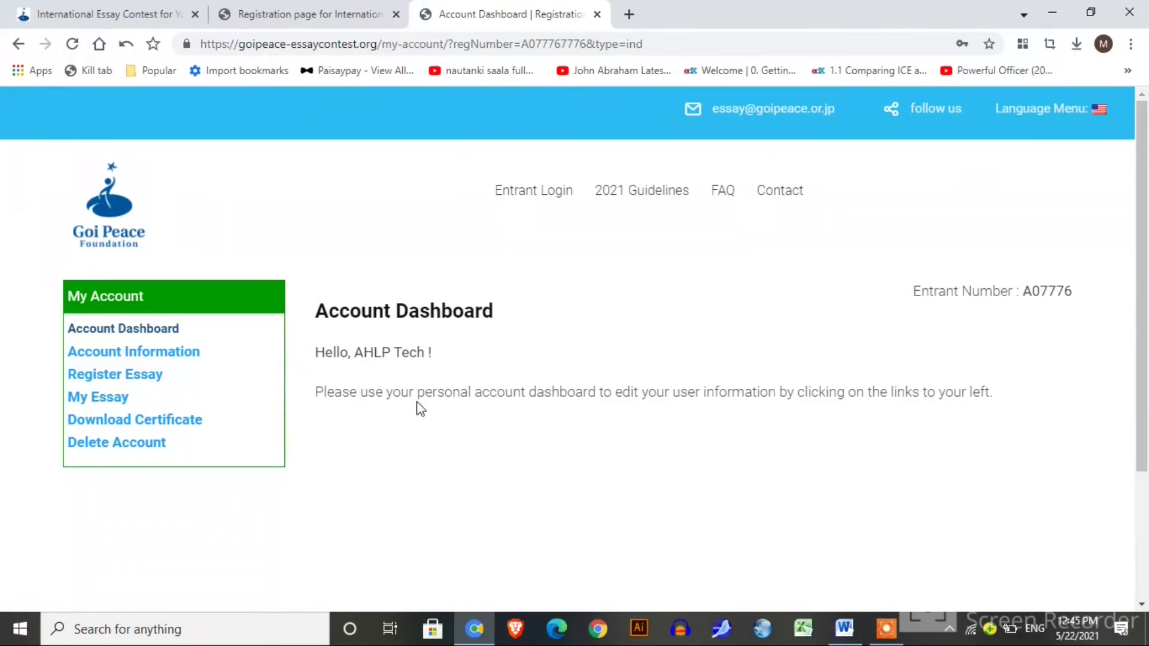
Open Account Information from the My Account sidebar to view the registered details.
left_click(174, 358)
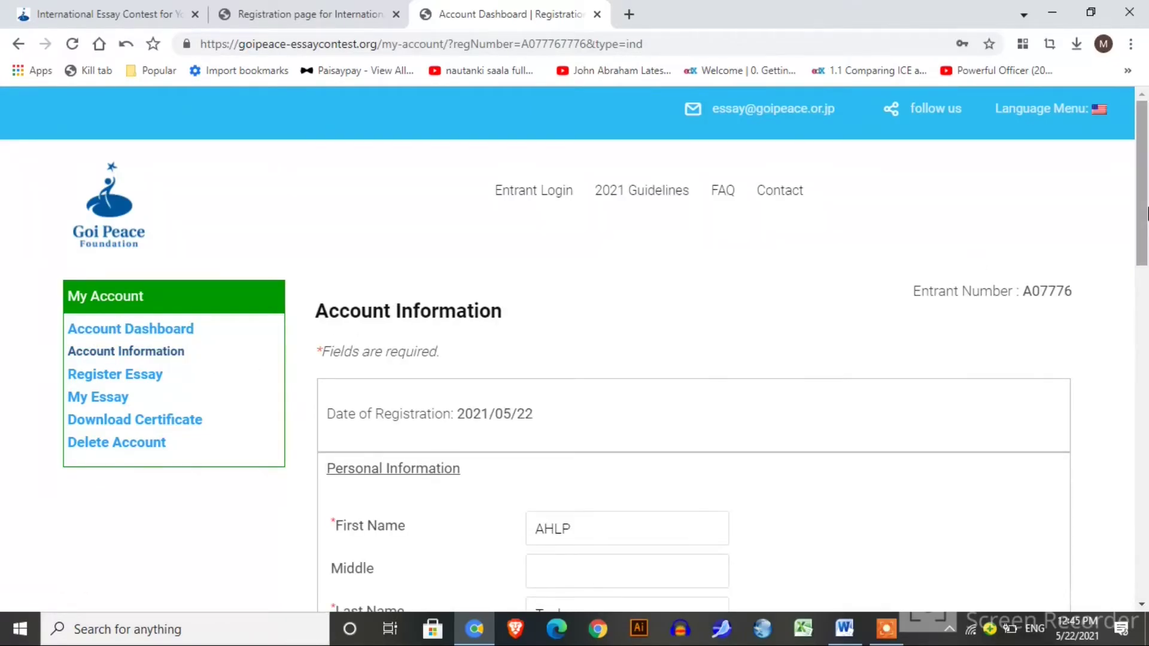
left_click_drag(1147, 213, 1147, 260)
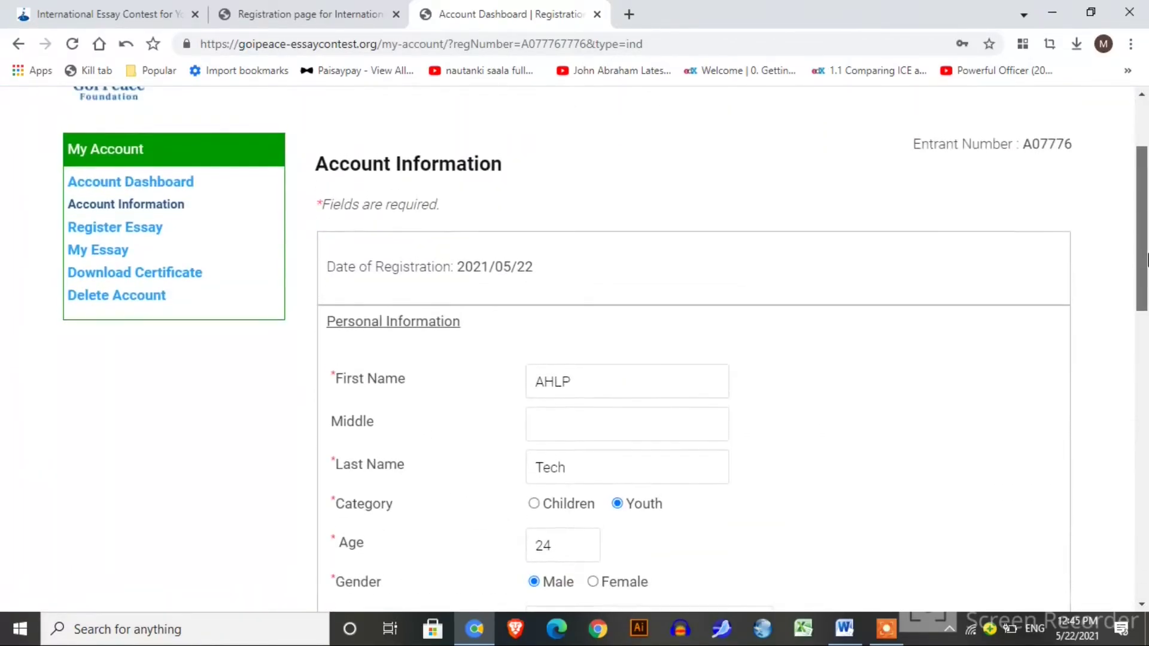
In the Register Essay form, enter the essay title 'what is life'.
left_click(155, 232)
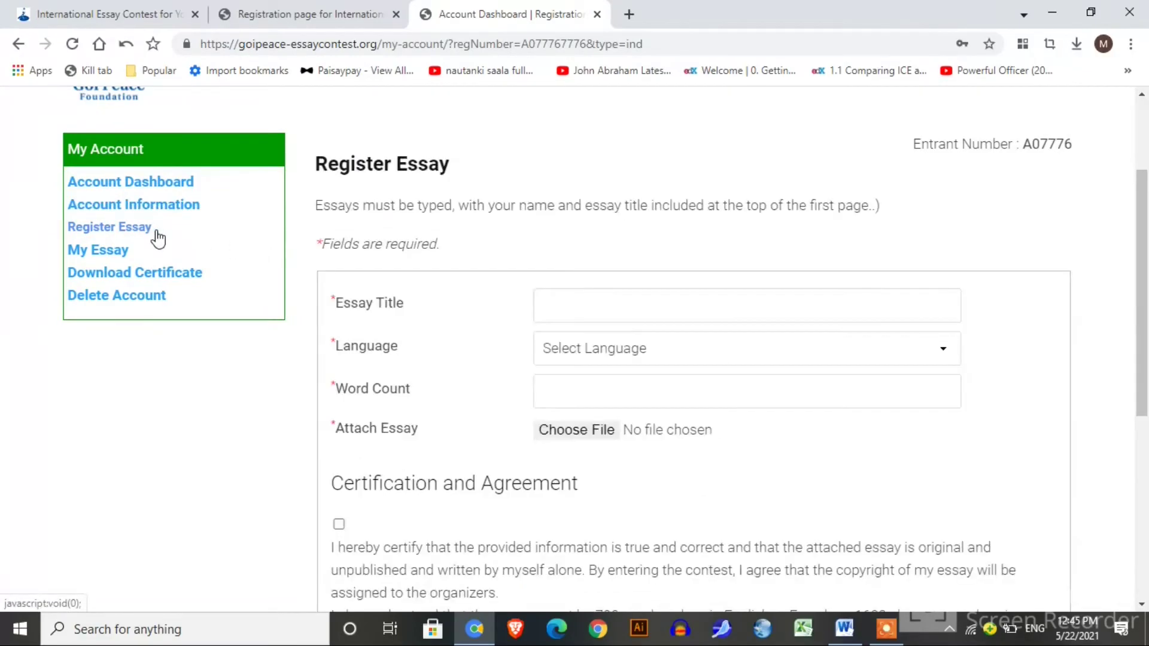
left_click(630, 308)
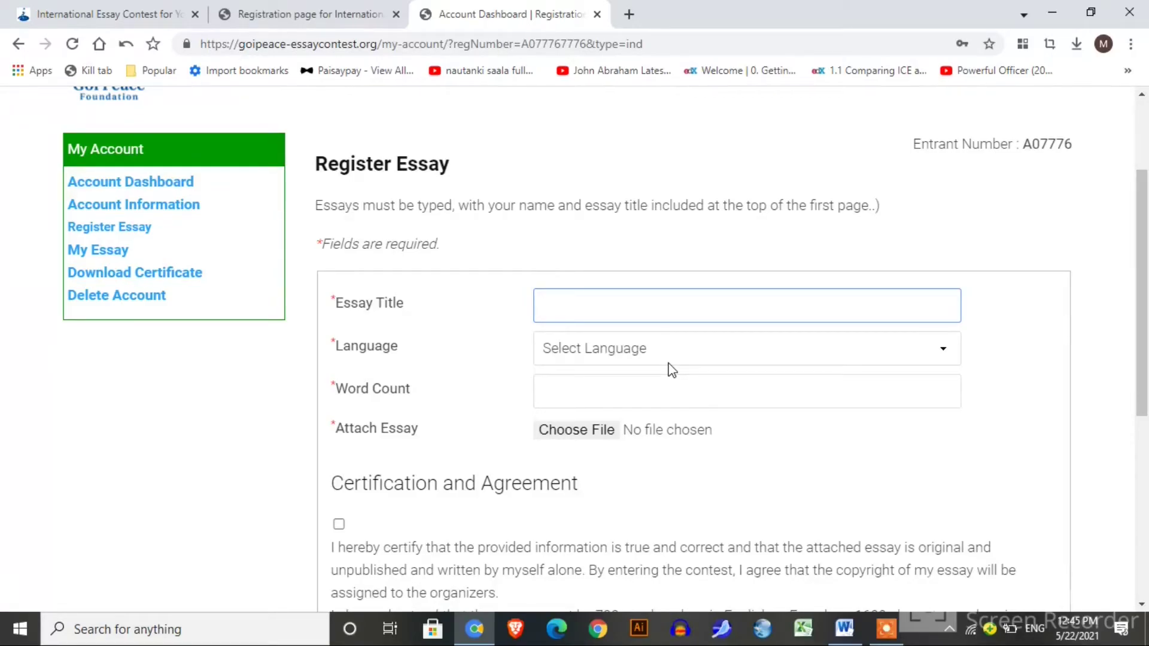
left_click(637, 388)
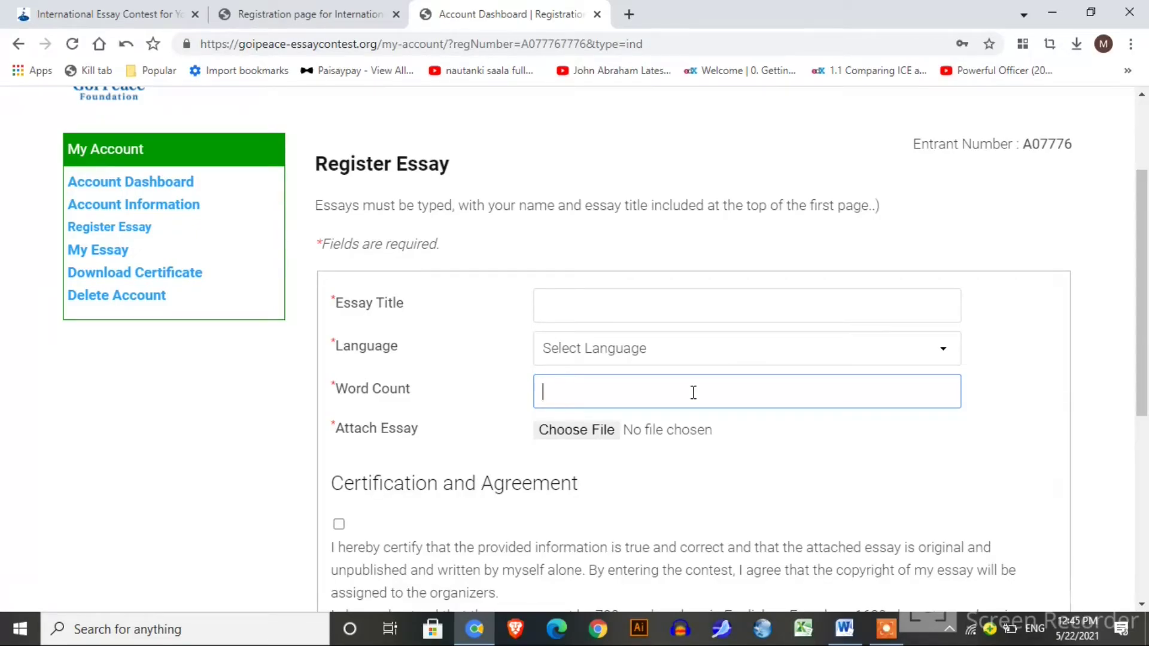
left_click(683, 303)
type("whaT")
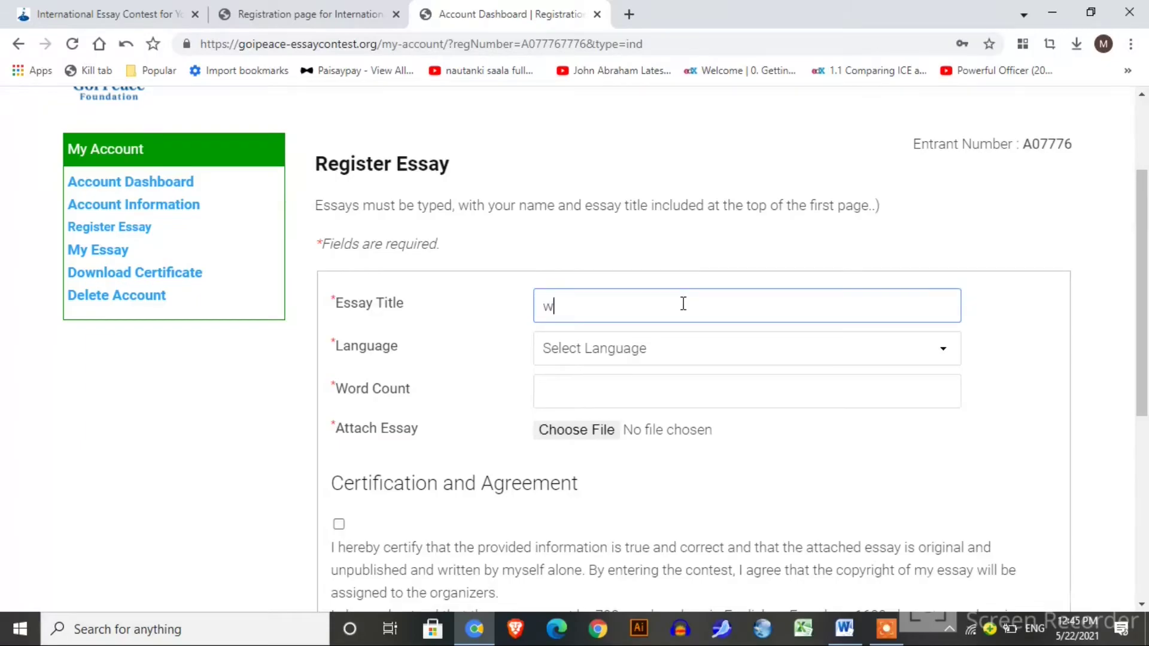
key("BackSpace")
key("BackSpace")
type("t ui")
type("is life")
left_click(644, 389)
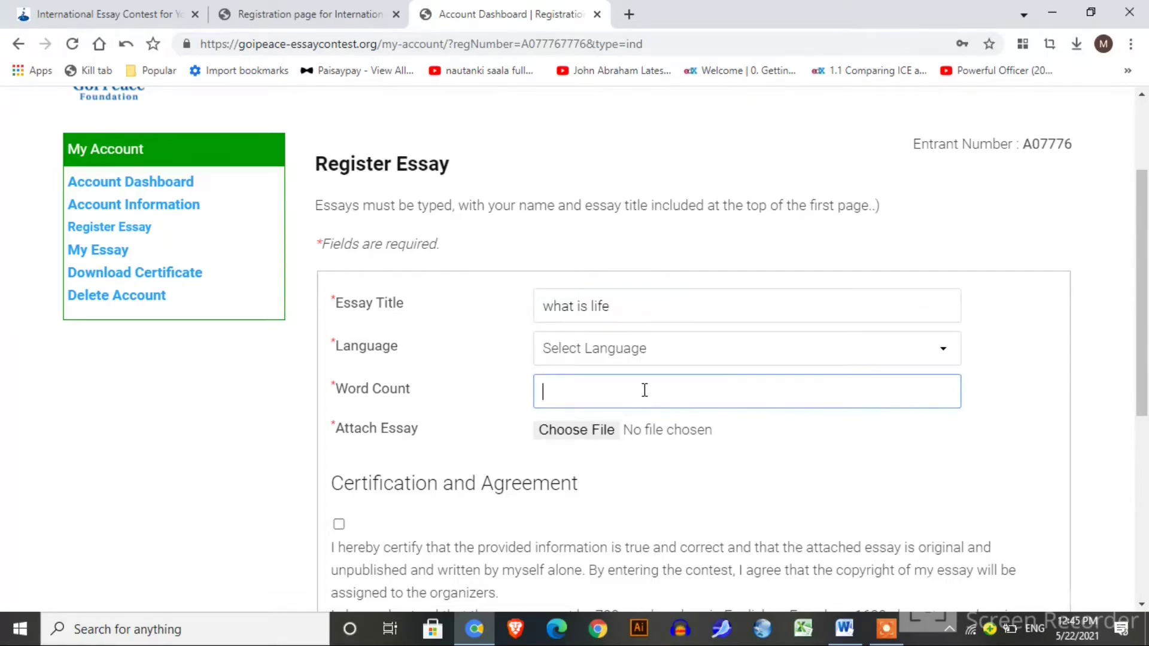
Set the language to English and word count to 650, skip the file attachment, and accept the certification.
left_click(672, 355)
key("Down")
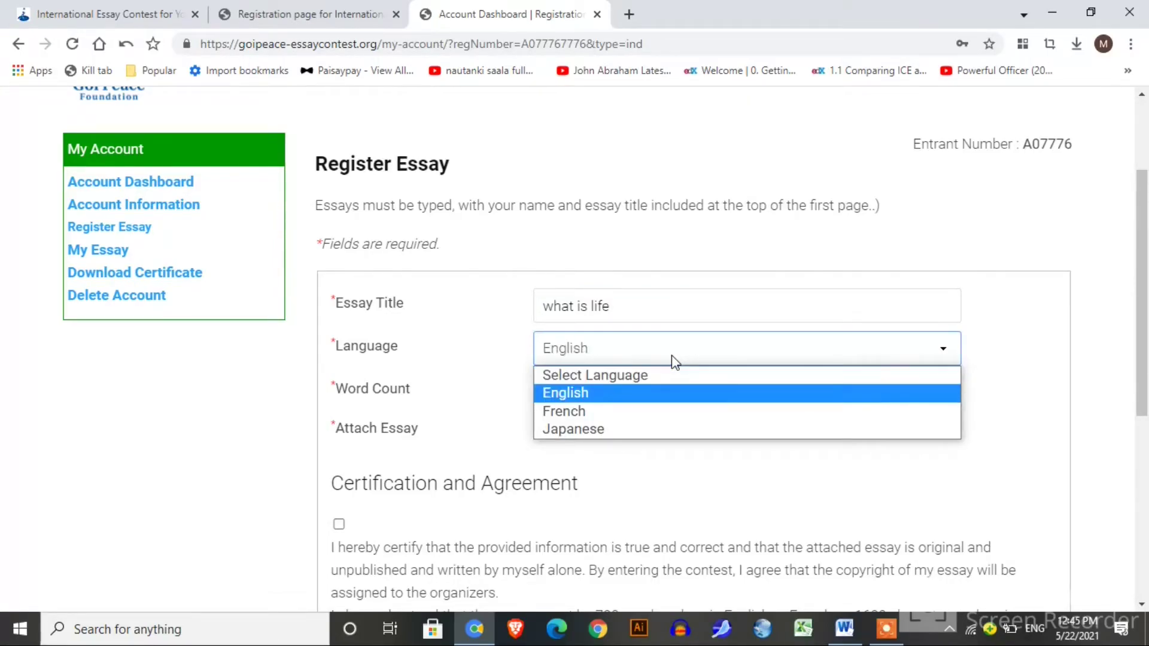
left_click(671, 355)
left_click(651, 387)
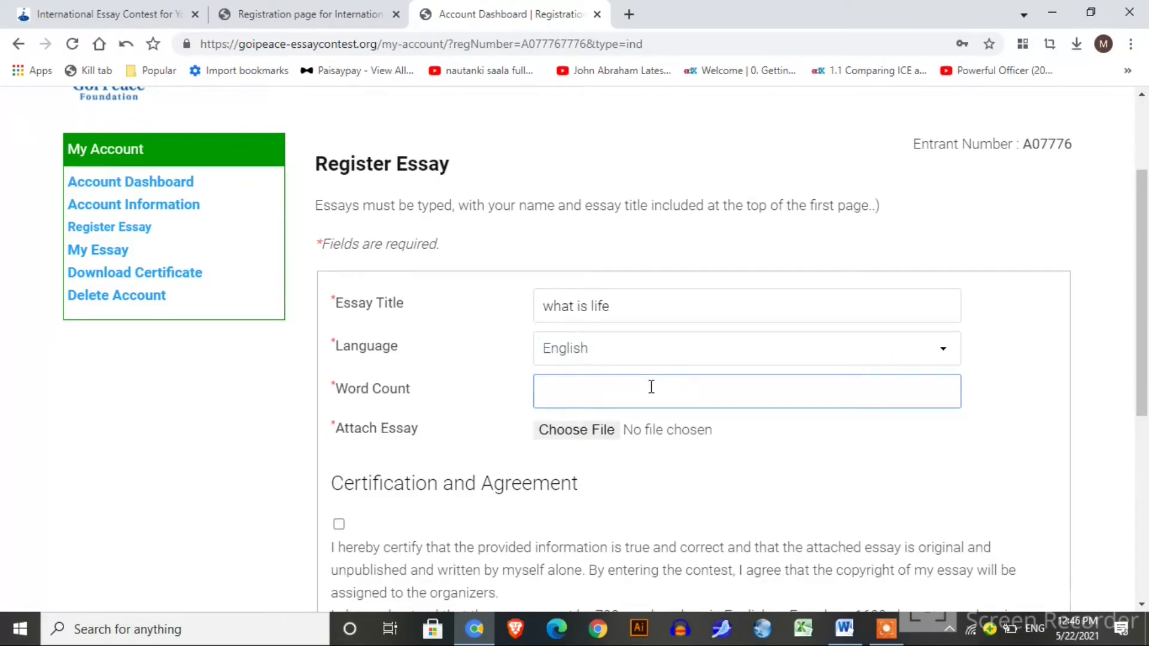
type("650")
left_click(601, 429)
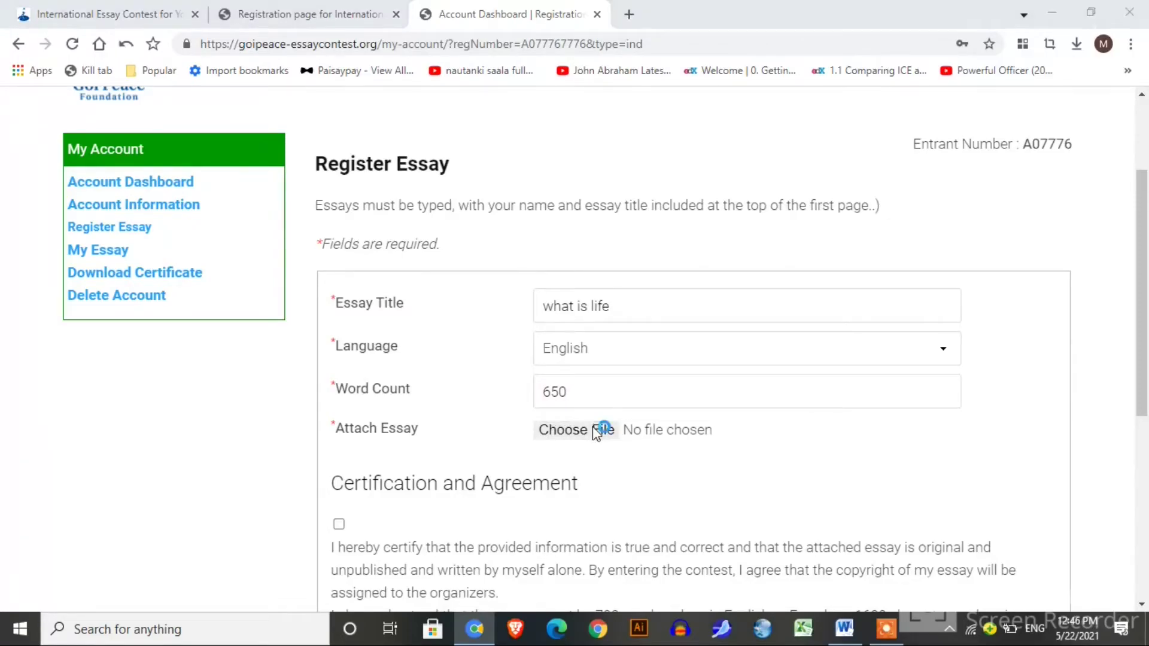
left_click(547, 9)
left_click_drag(1142, 312, 1146, 407)
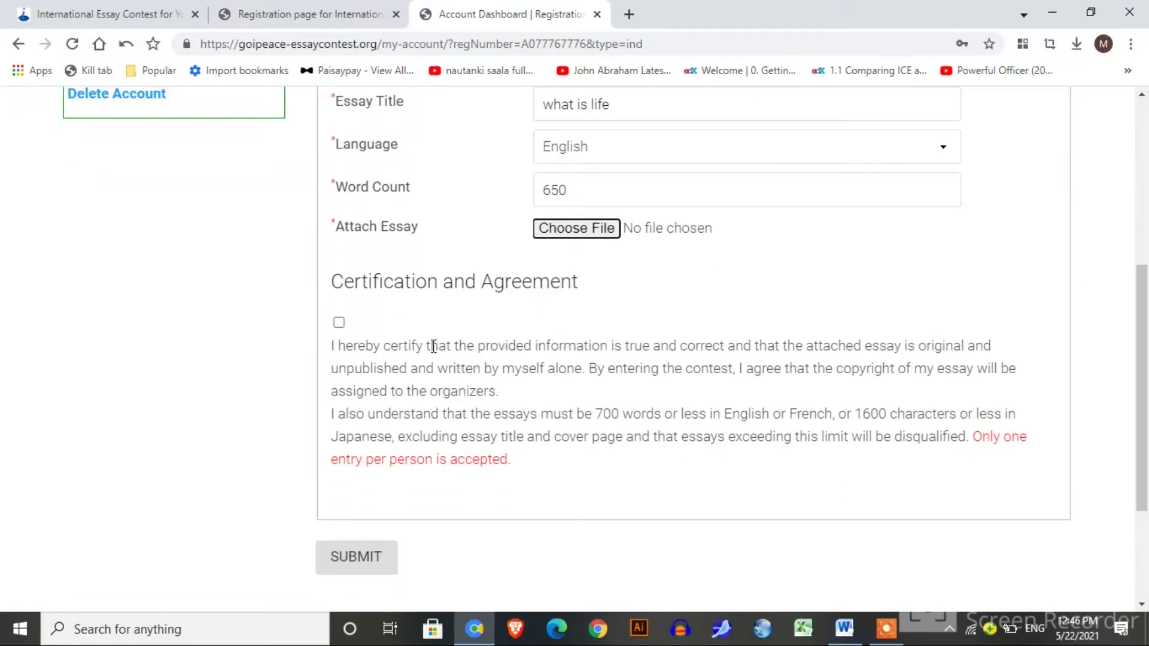
left_click(339, 323)
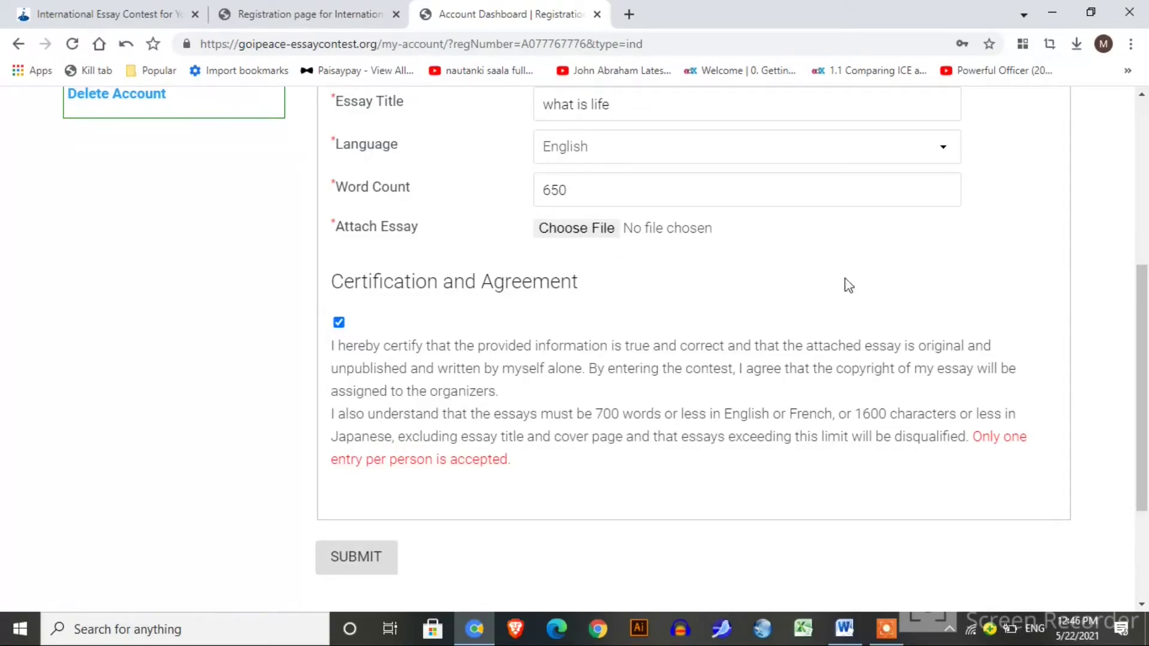
scroll(1111, 362, "up", 4)
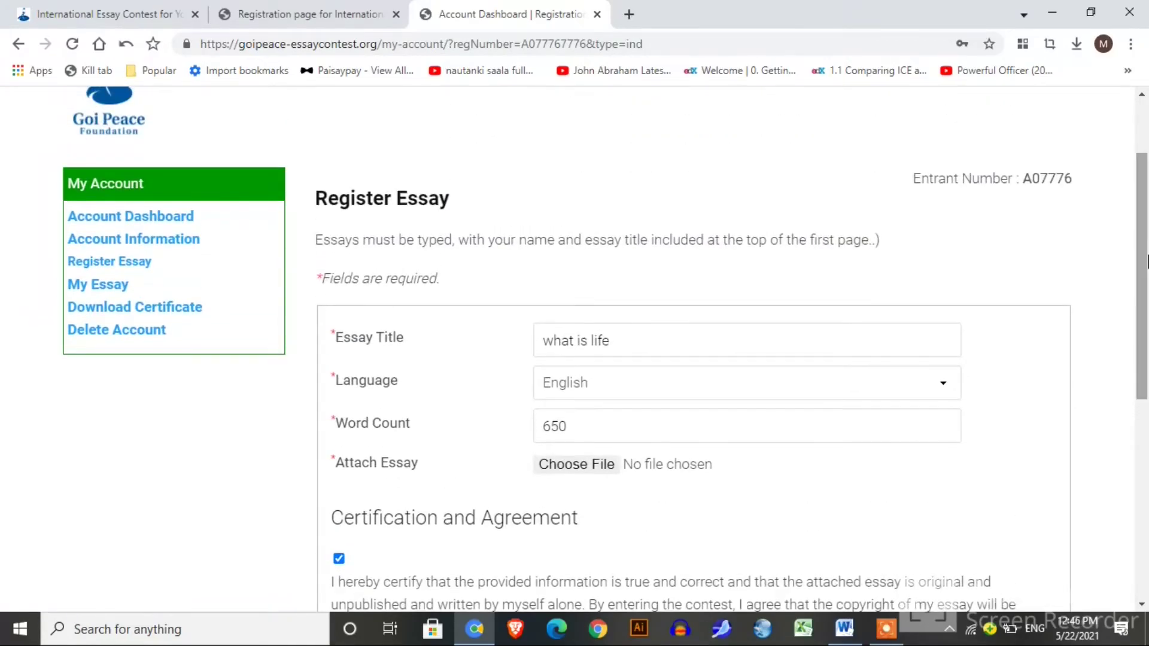
Try downloading the certificate from My Essay, dismiss the 'Please add your essay' alert, and return to the registration tab.
left_click(115, 292)
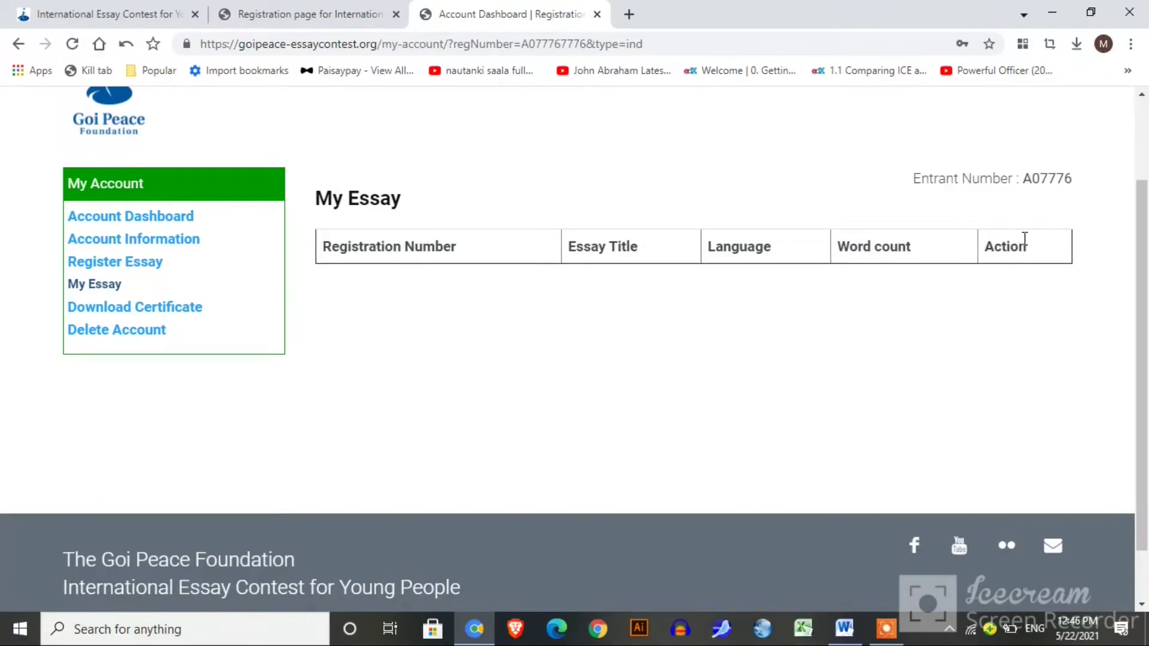
left_click(192, 307)
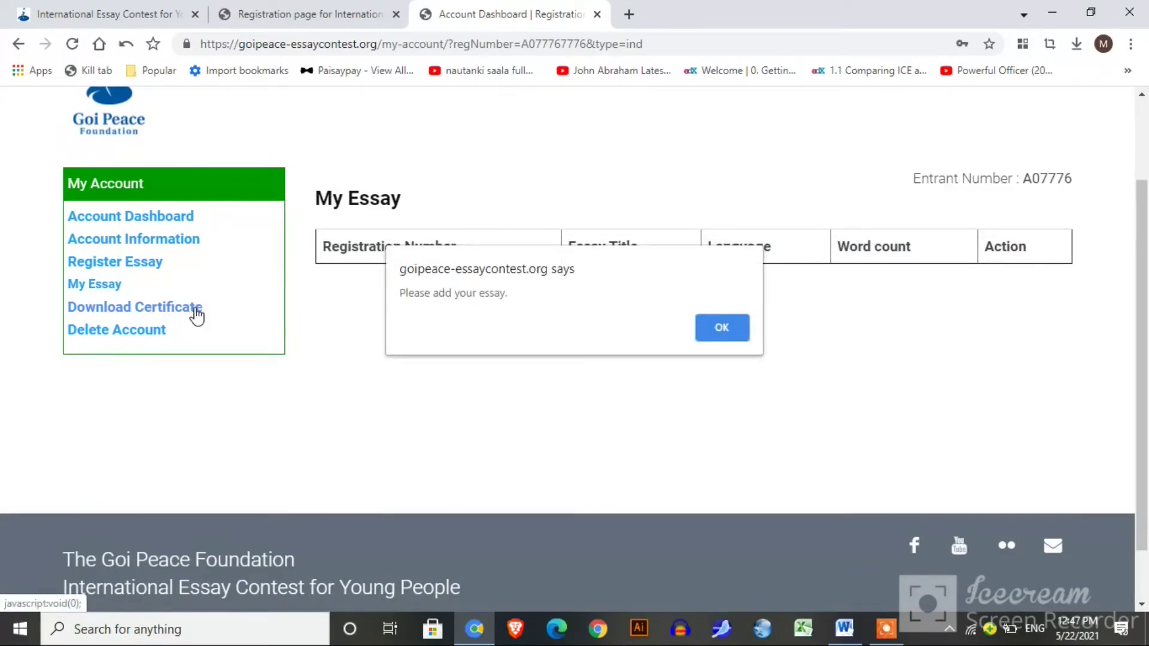
left_click(732, 332)
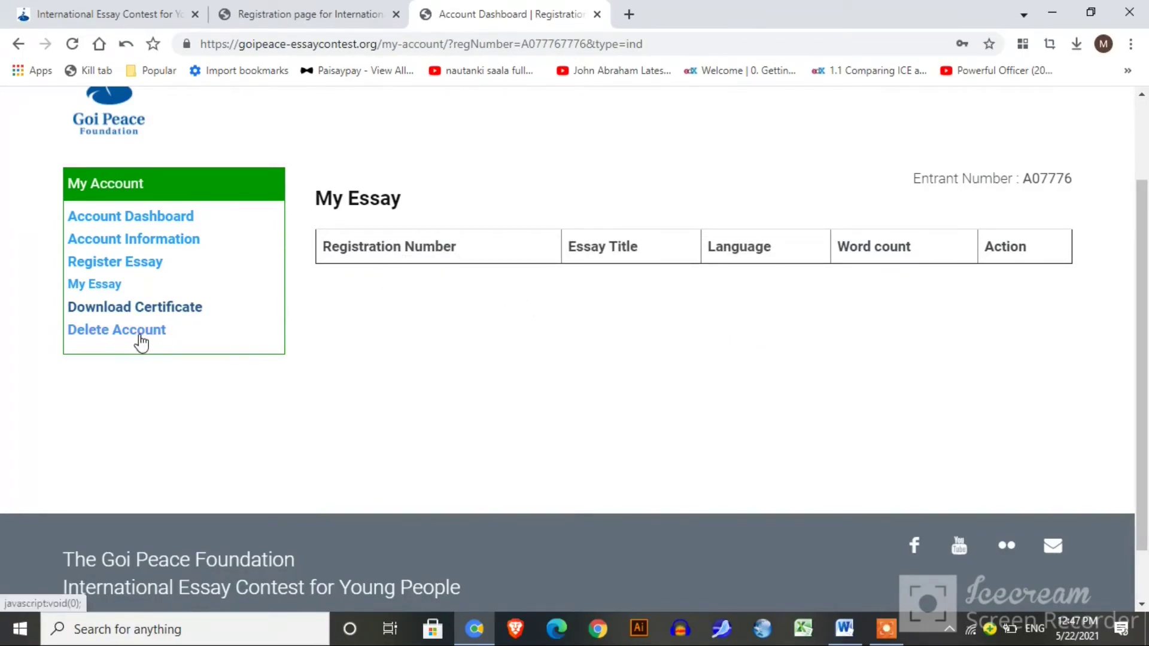
left_click(340, 18)
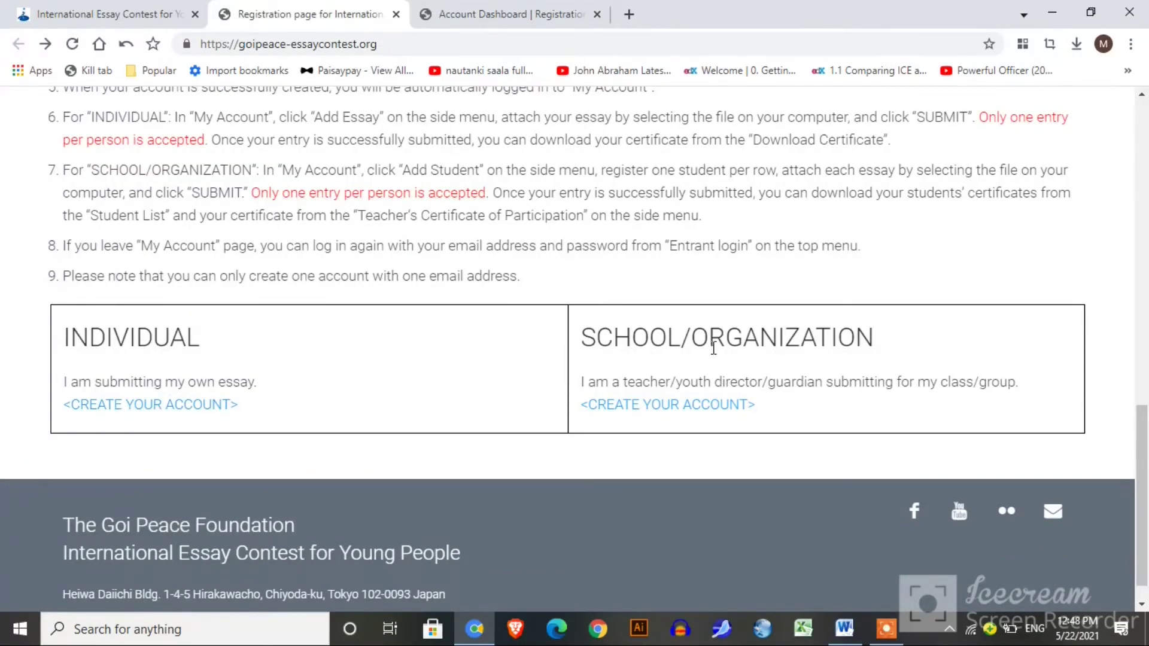
Open the School/Organization account form and autofill the teacher and school details from the First Name field.
left_click(723, 412)
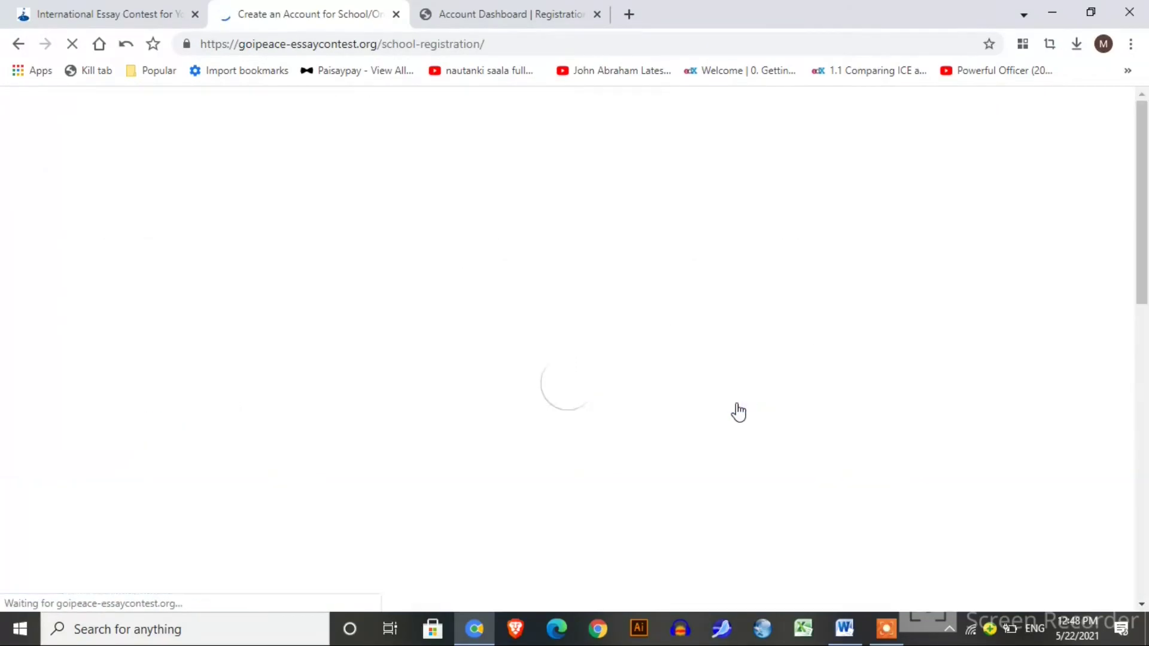
left_click_drag(1144, 173, 1144, 243)
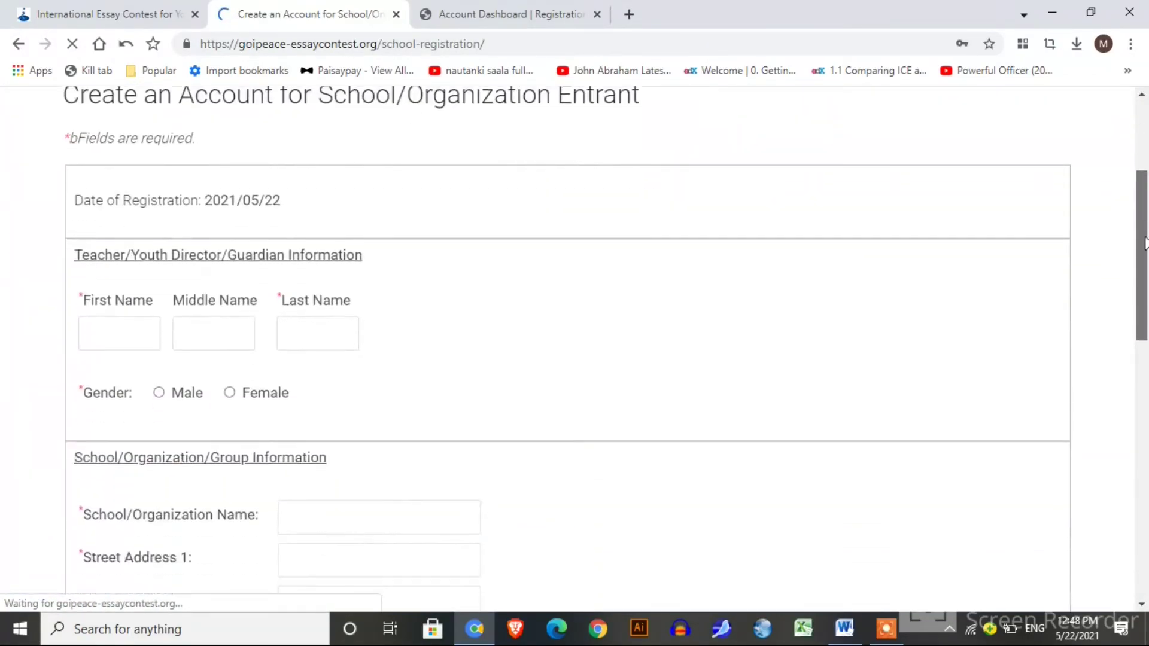
left_click(105, 321)
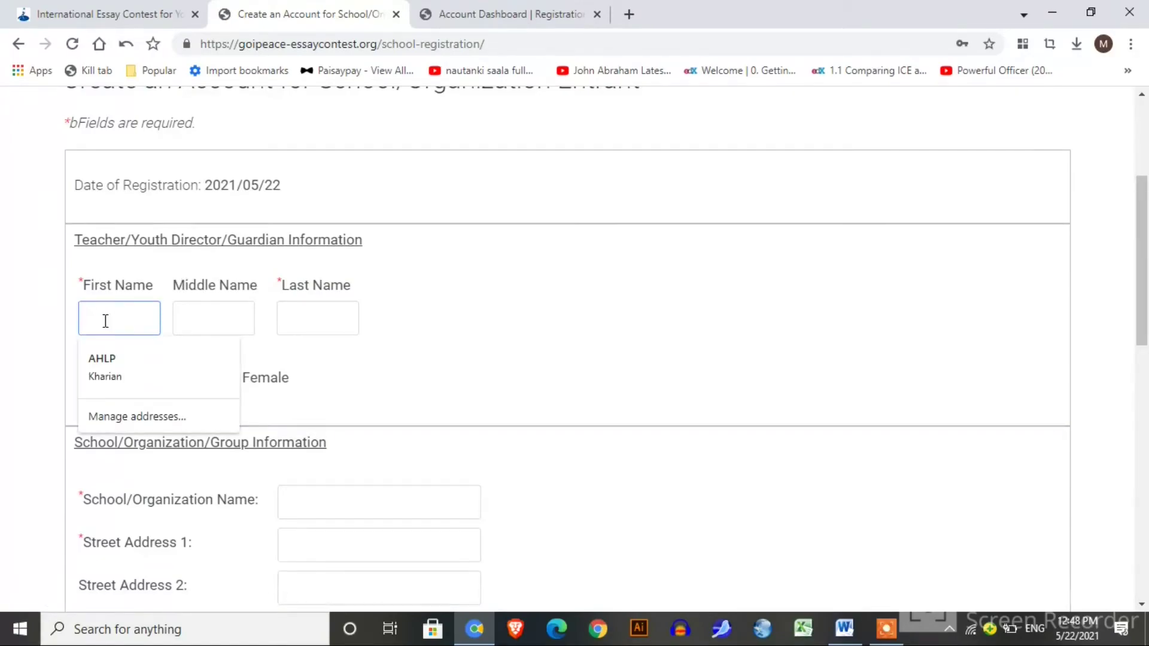
left_click(309, 321)
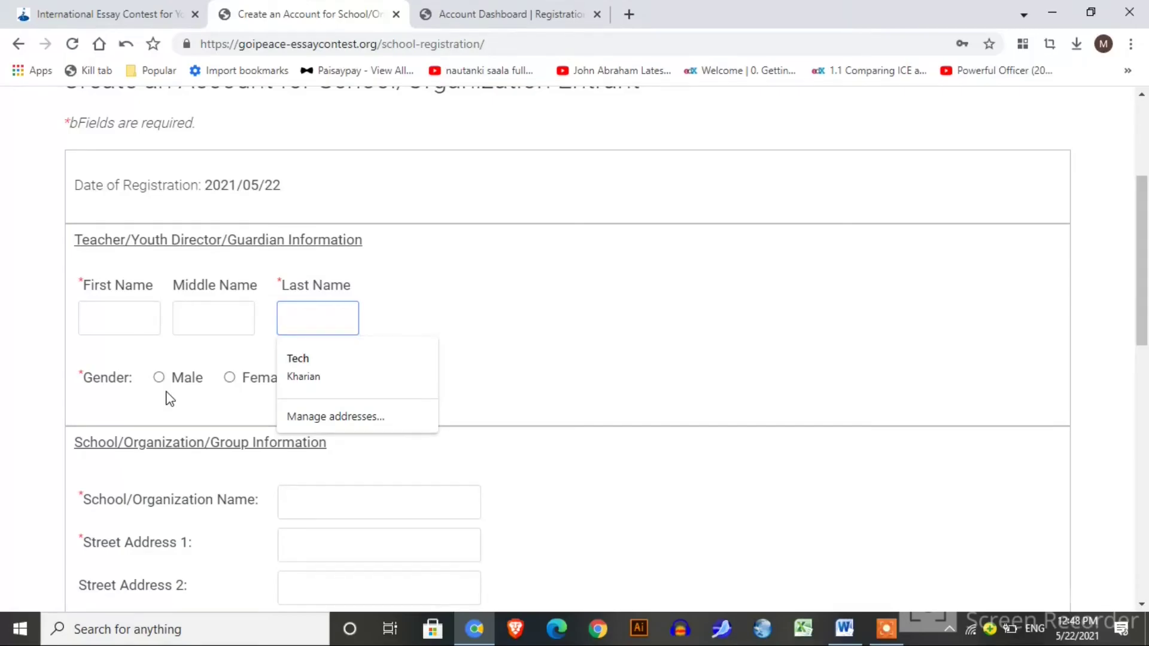
scroll(170, 399, "up", 1)
left_click(137, 364)
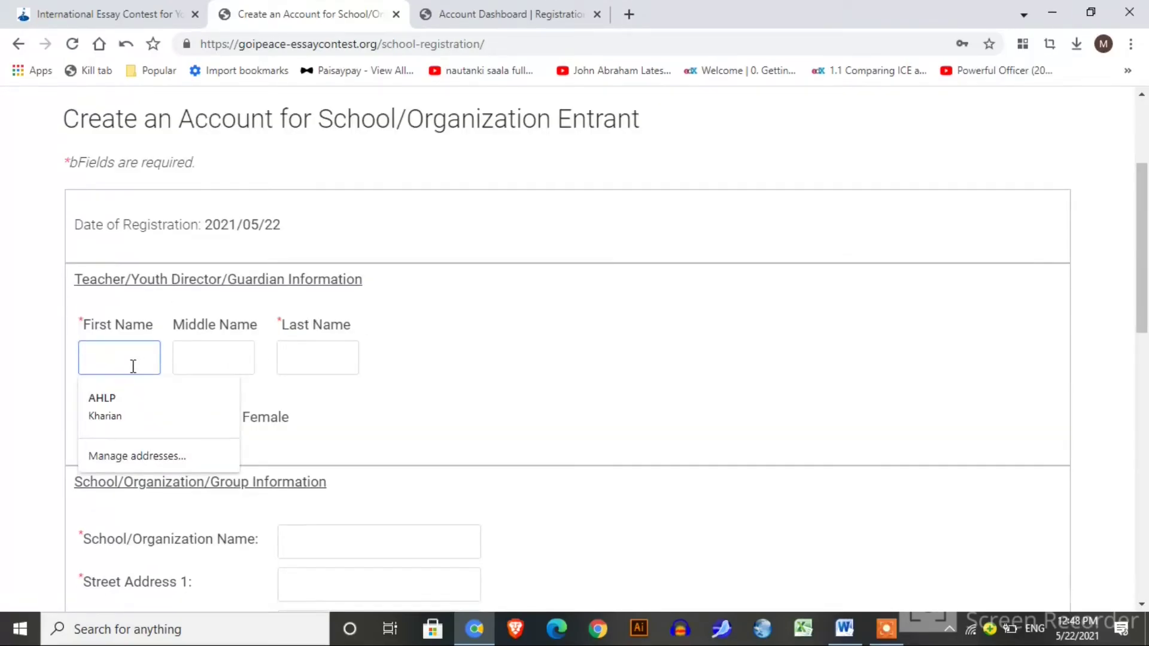
left_click(128, 398)
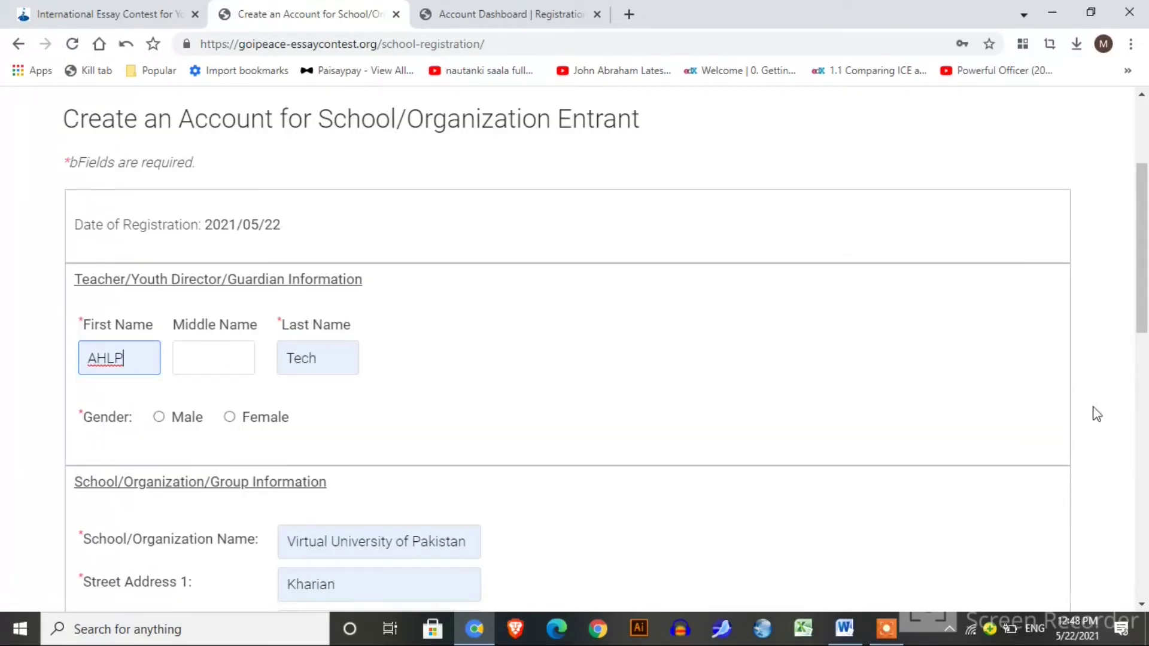
Enter the contact telephone number and tick I'm not a robot.
scroll(1143, 383, "down", 4)
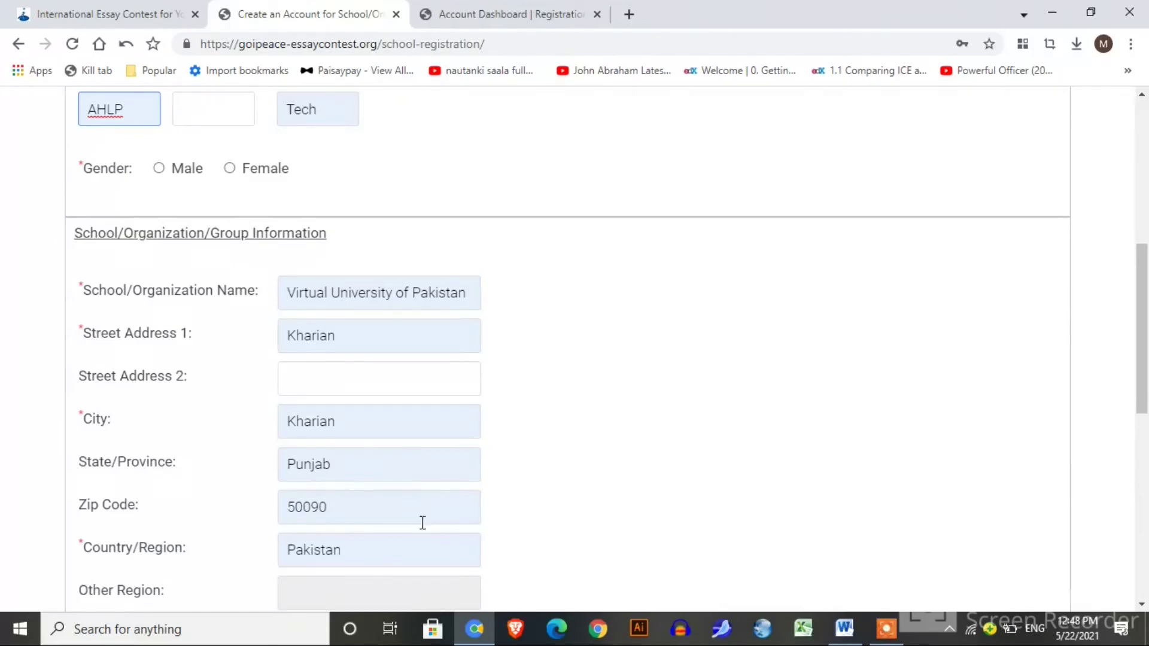
scroll(1143, 419, "down", 4)
left_click_drag(1147, 455, 1147, 508)
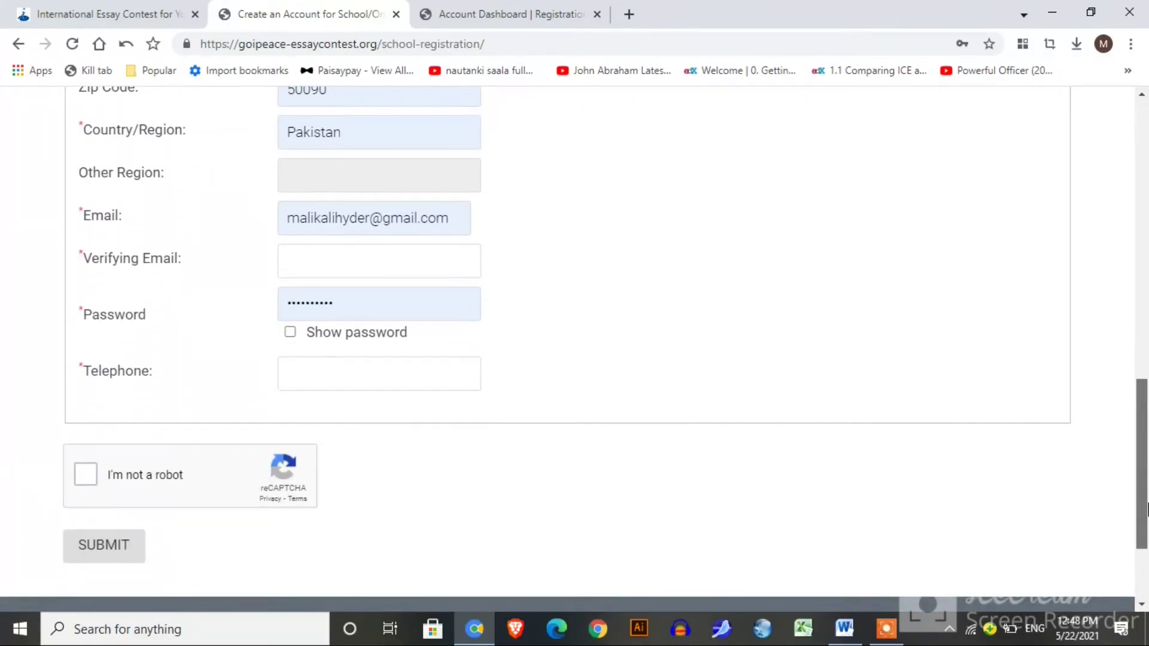
left_click(320, 383)
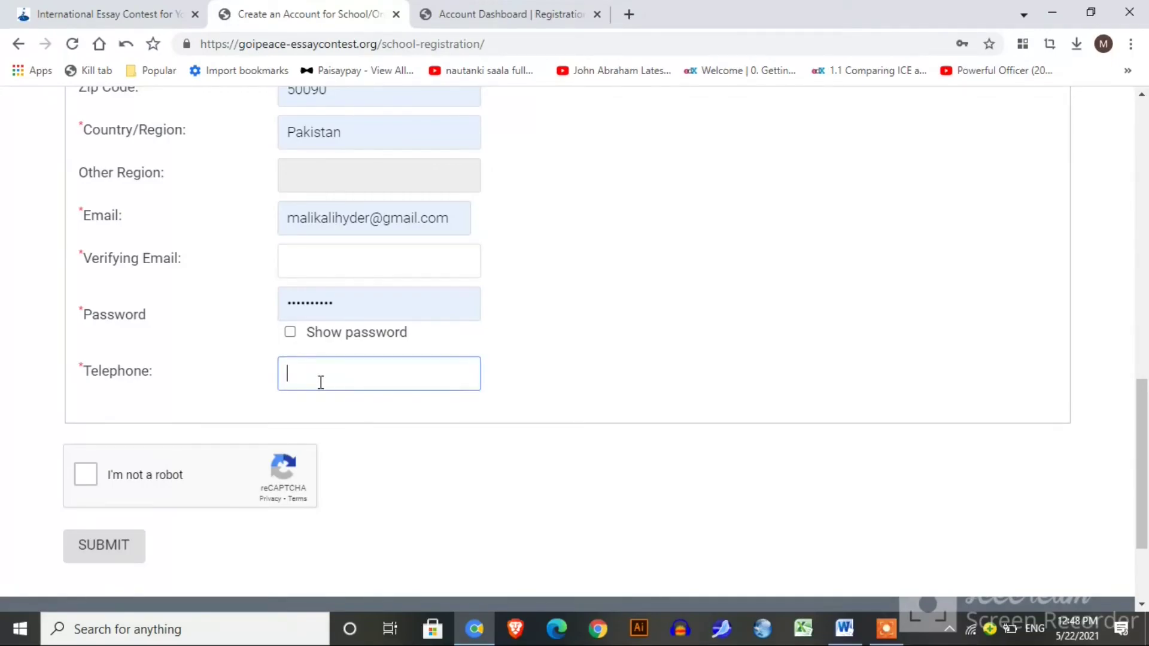
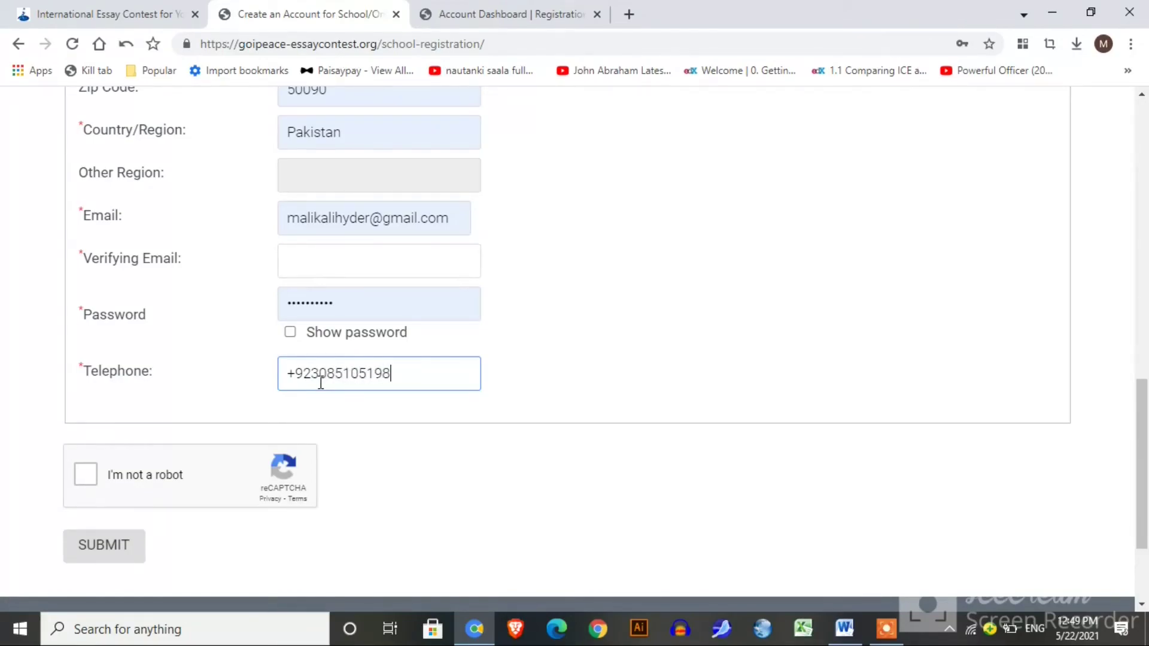
left_click(86, 475)
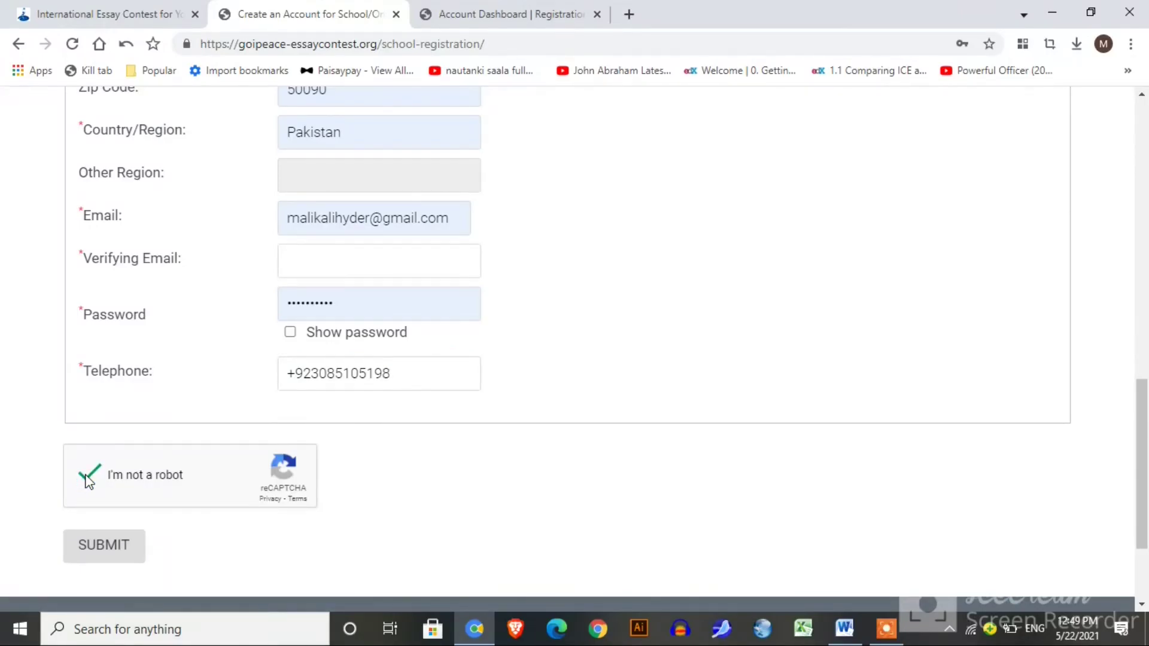
Set the teacher's gender to Male, autofill the matching verifying email, and resubmit the School/Organization form.
left_click(108, 546)
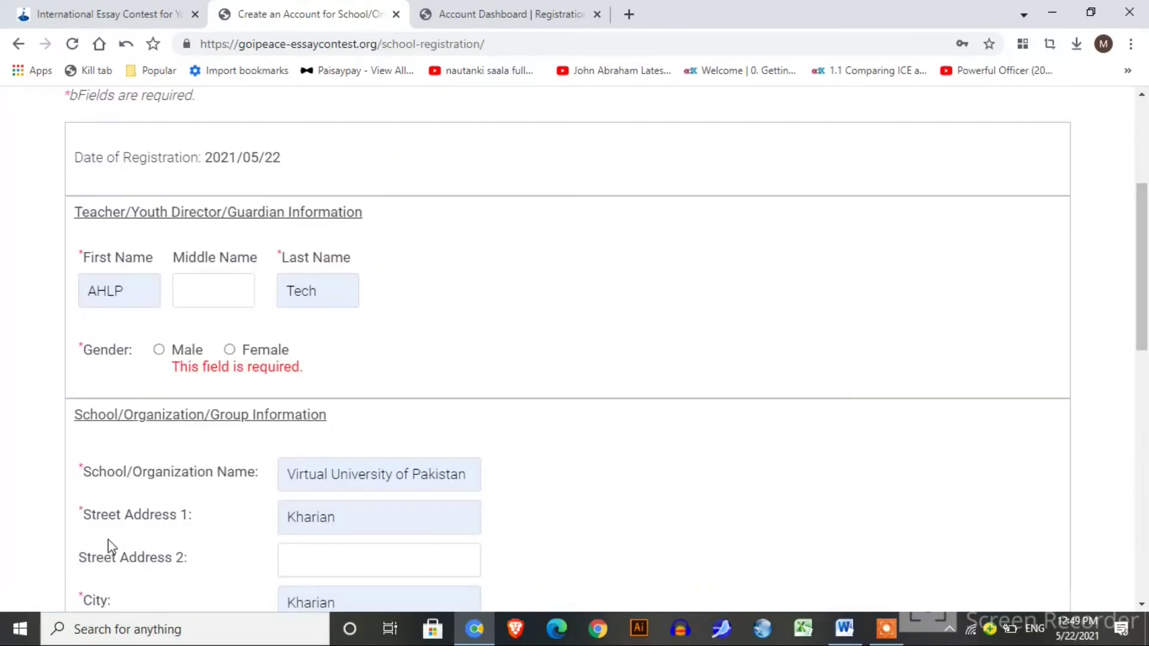
left_click(159, 350)
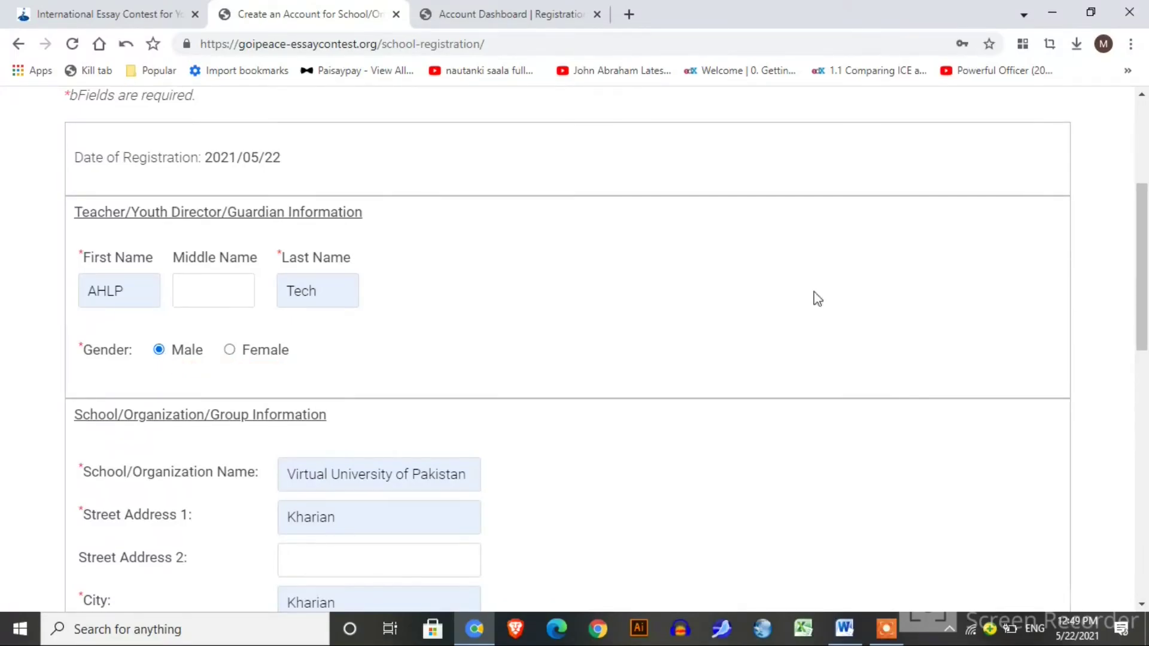
left_click_drag(1144, 299, 1146, 509)
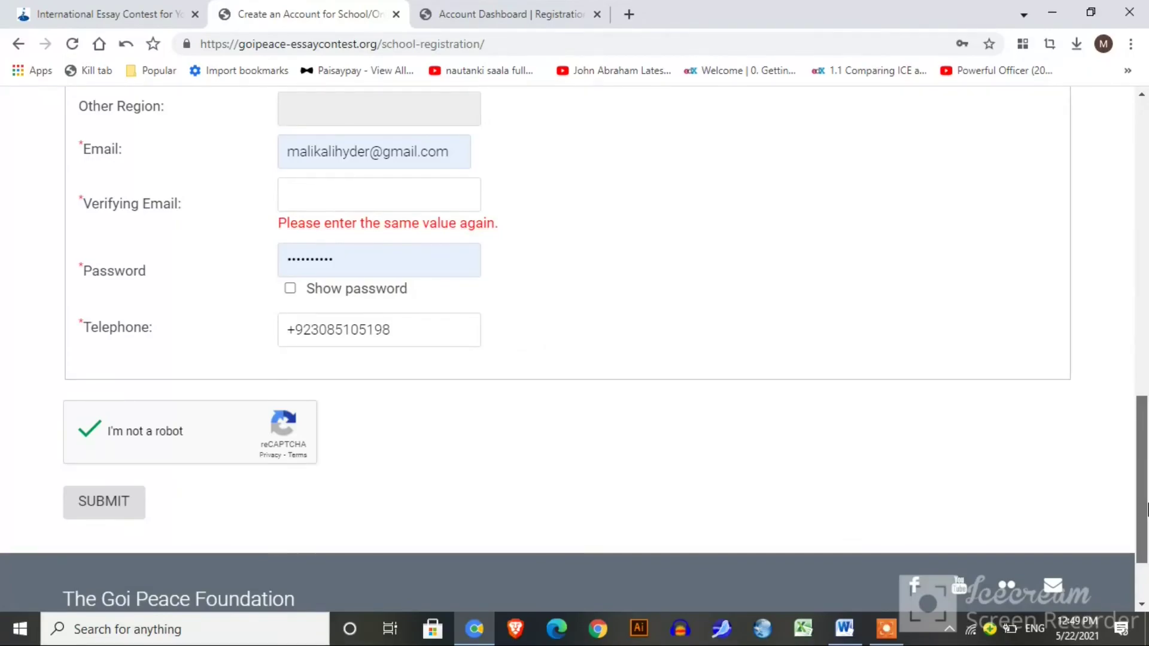
left_click_drag(1147, 508, 1147, 495)
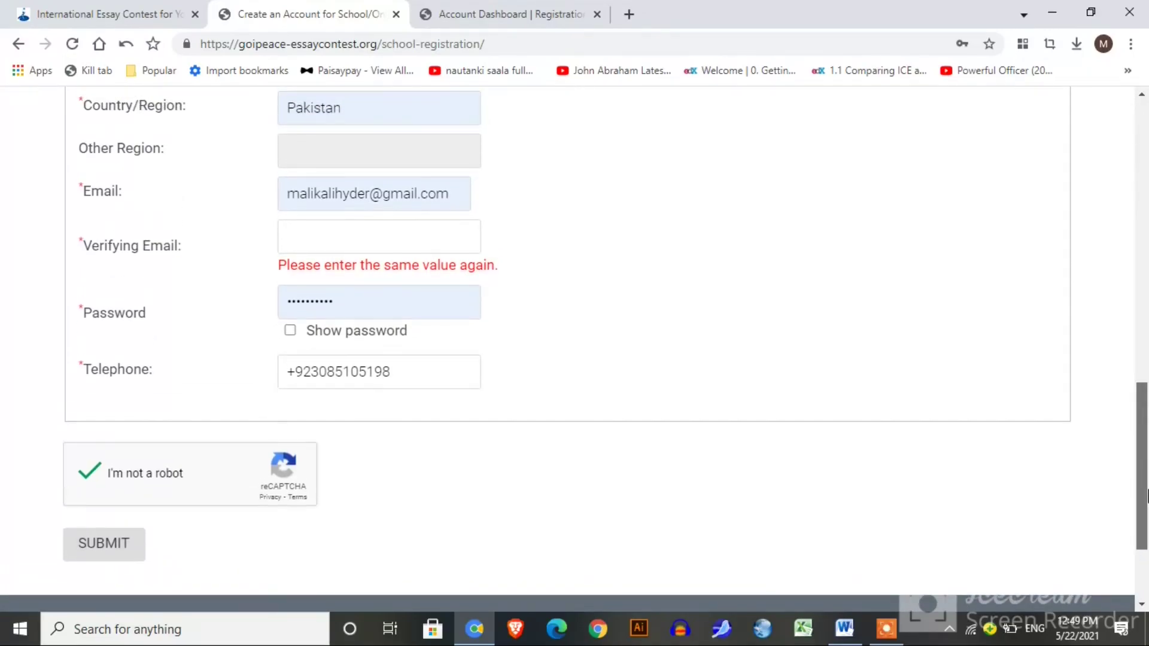
left_click(430, 242)
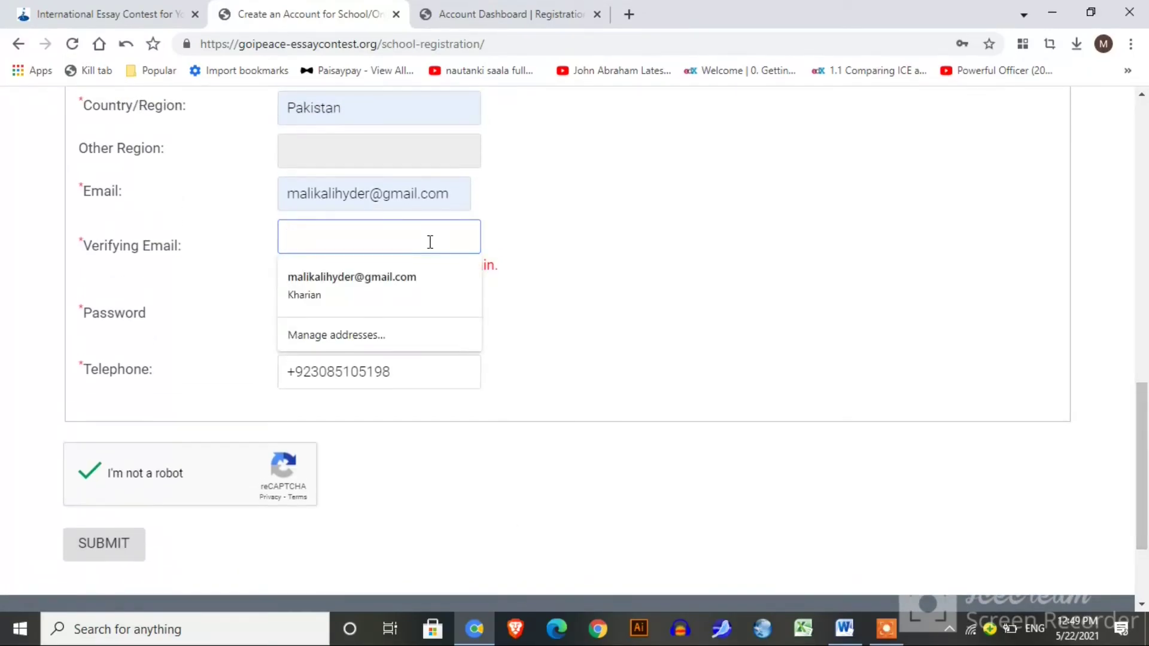
left_click(411, 280)
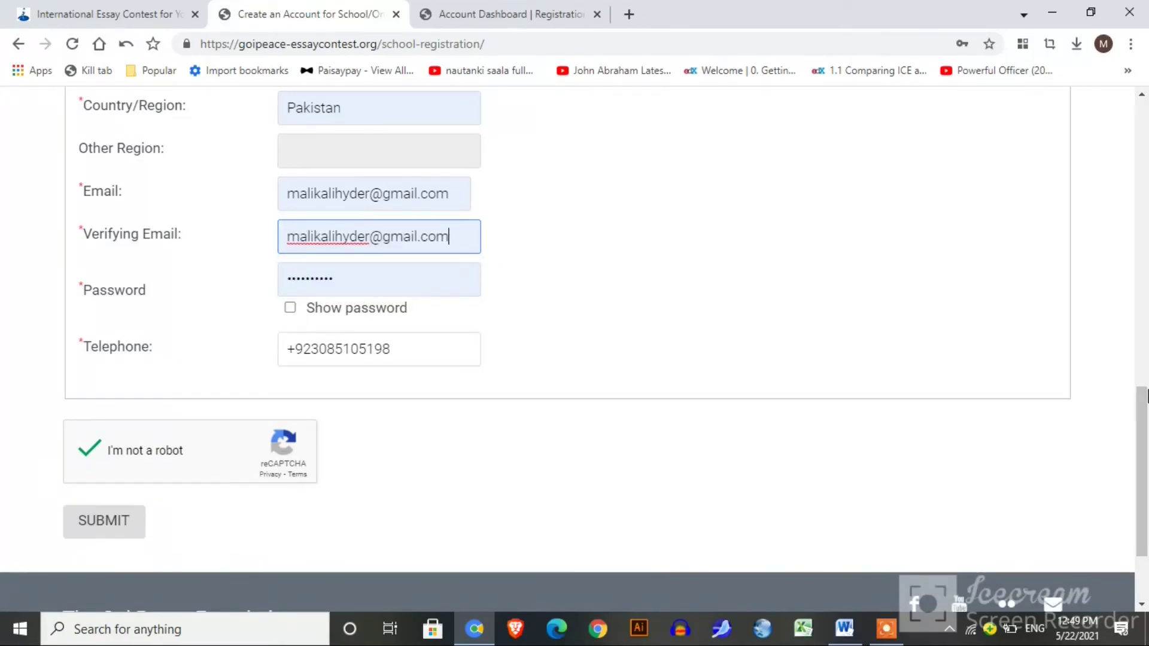
scroll(387, 494, "down", 2)
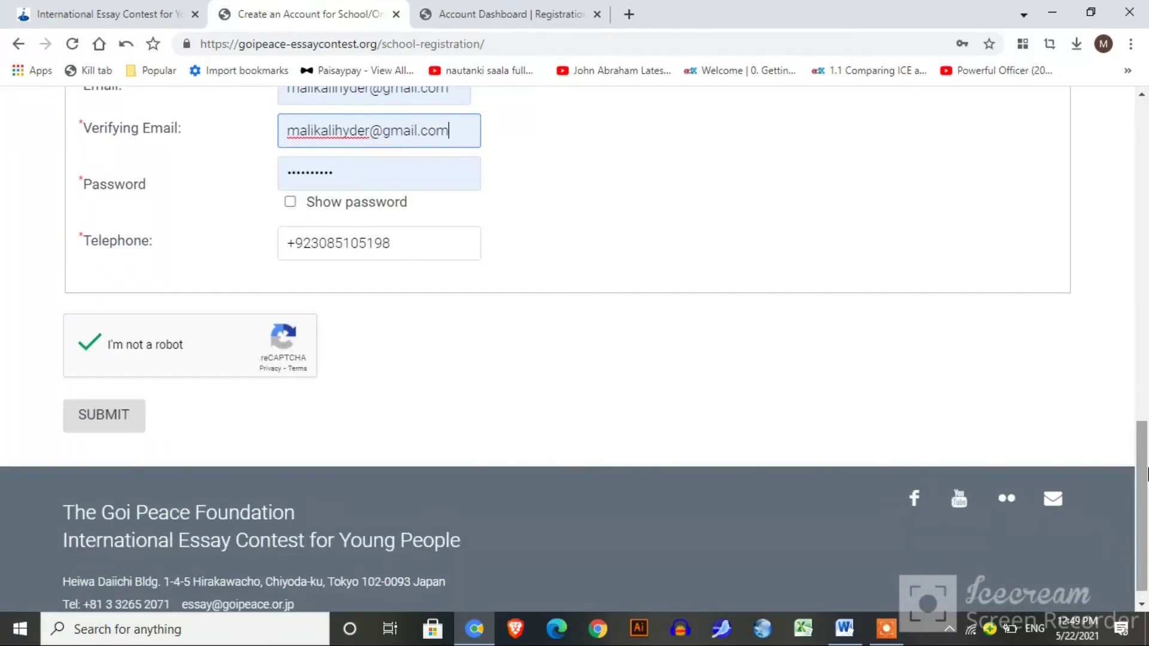
left_click(94, 428)
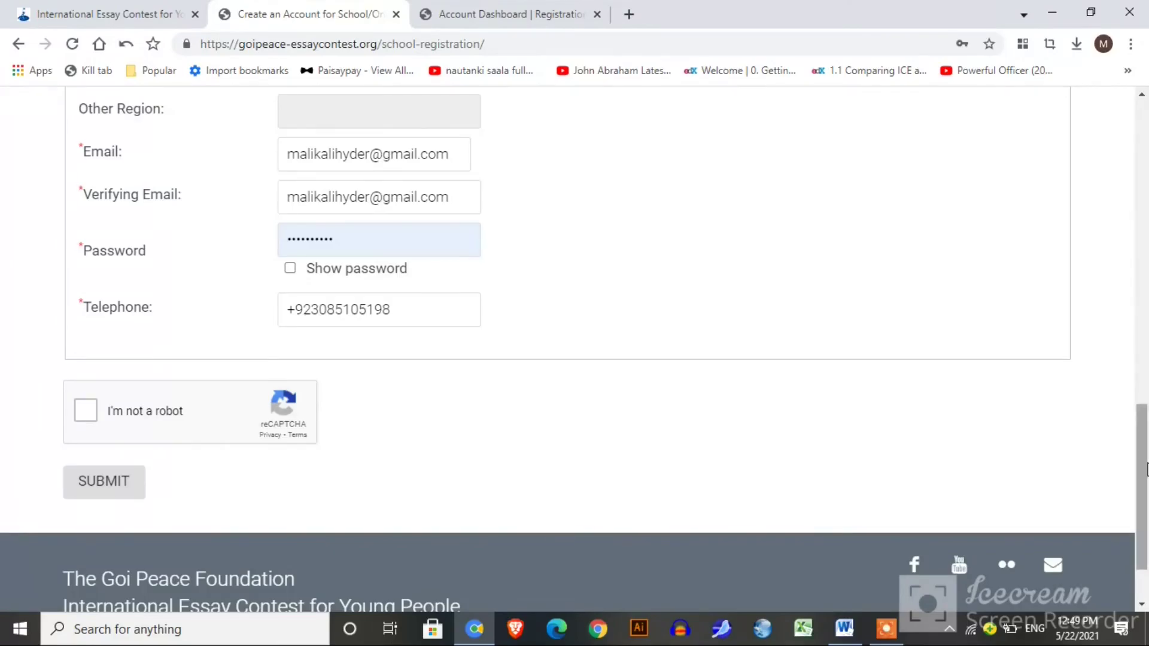
Switch back to the essay contest information tab, then minimize the browser and the Word document.
left_click_drag(1147, 469, 1146, 162)
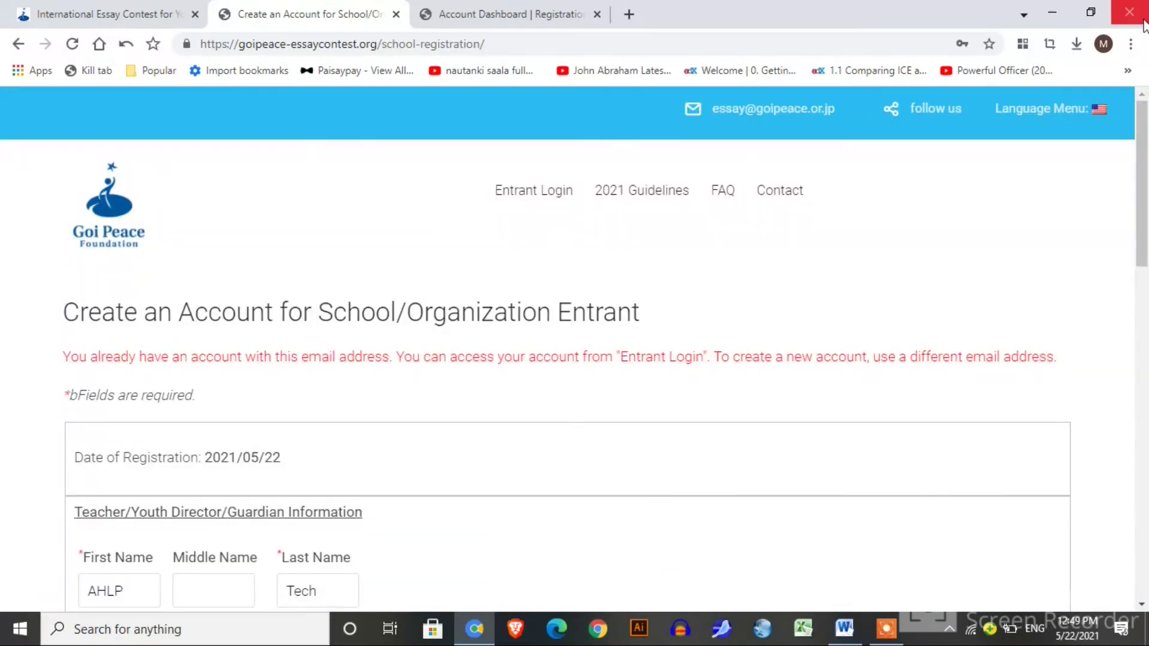
left_click(99, 12)
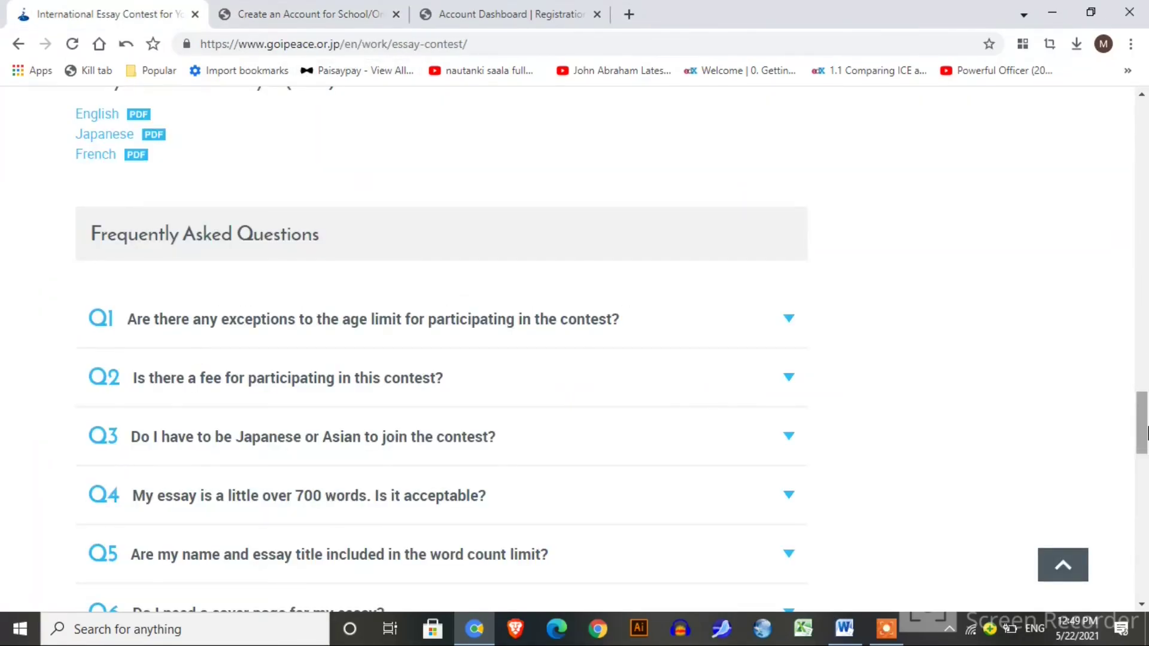
left_click_drag(1145, 421, 1147, 542)
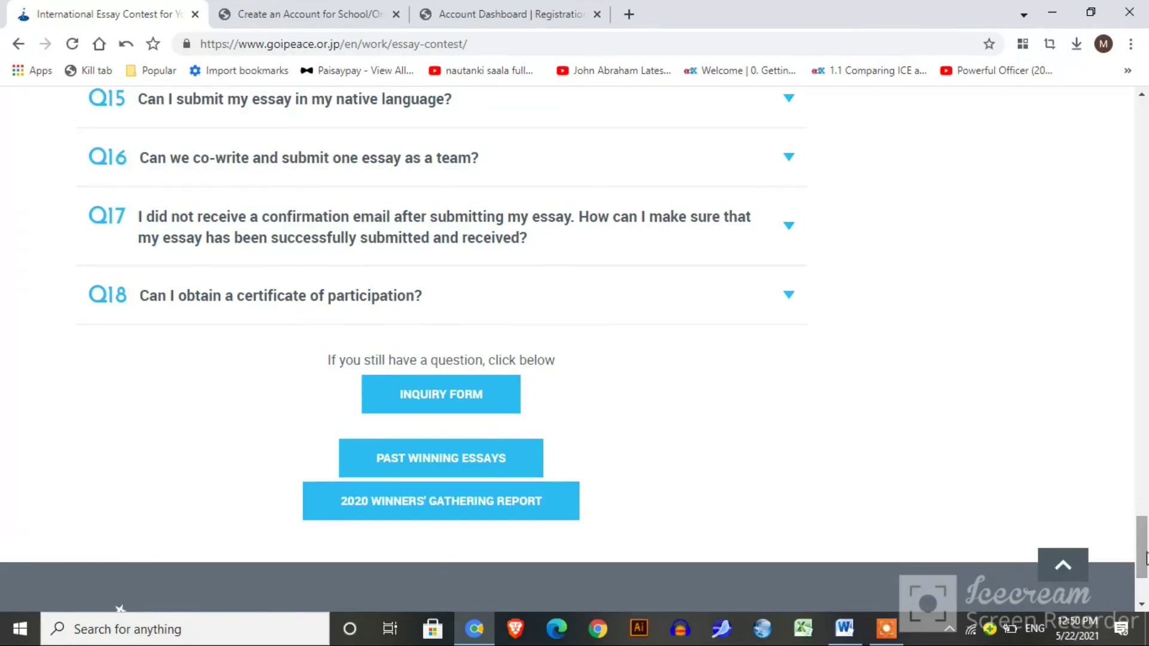
left_click(1064, 9)
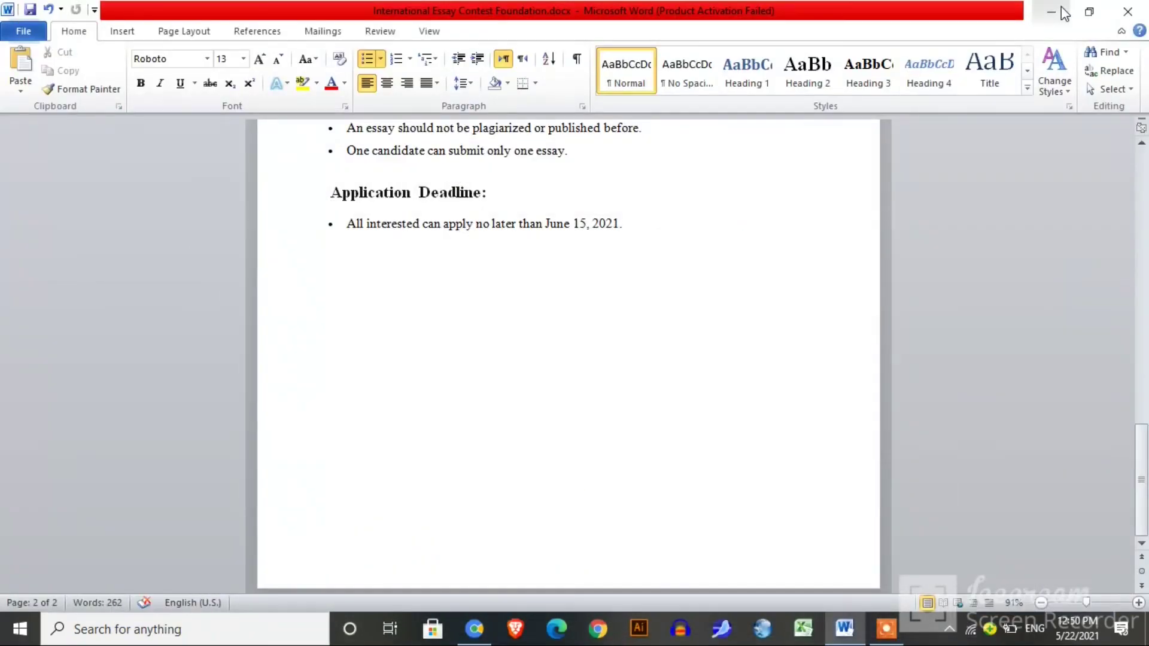
left_click(1061, 6)
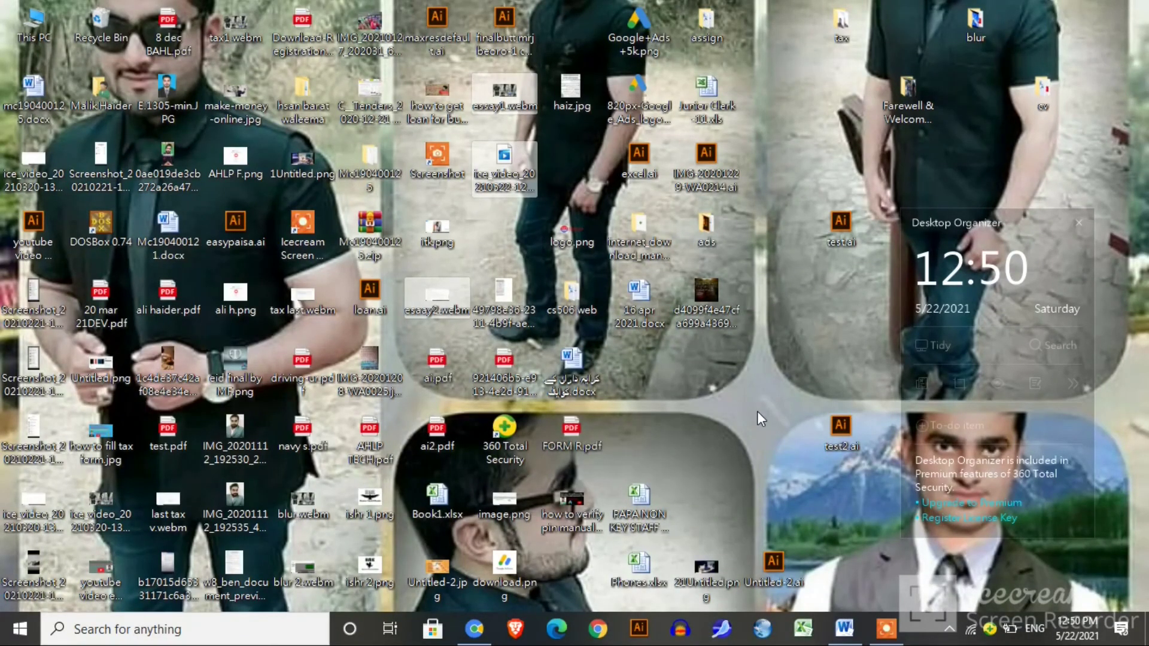